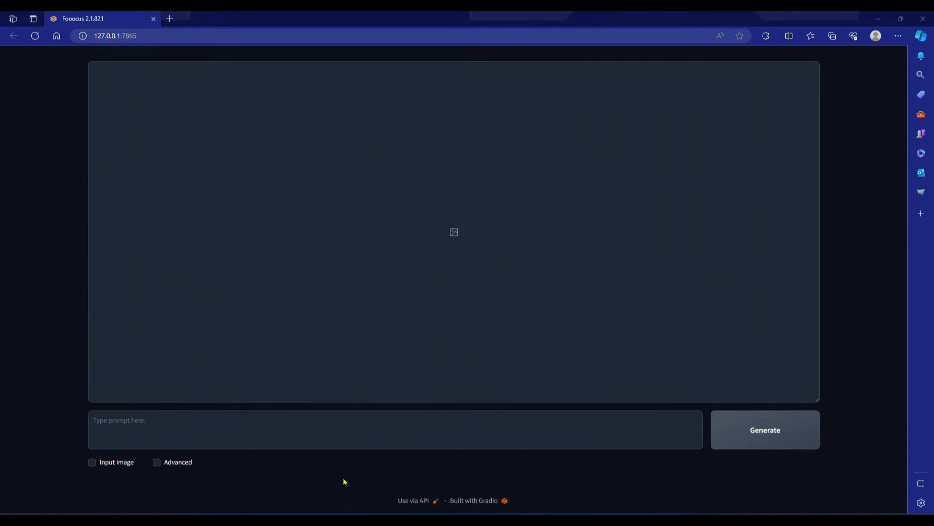
# - Enable both the advanced settings and the input image options for the prompt
pyautogui.click(169, 465)
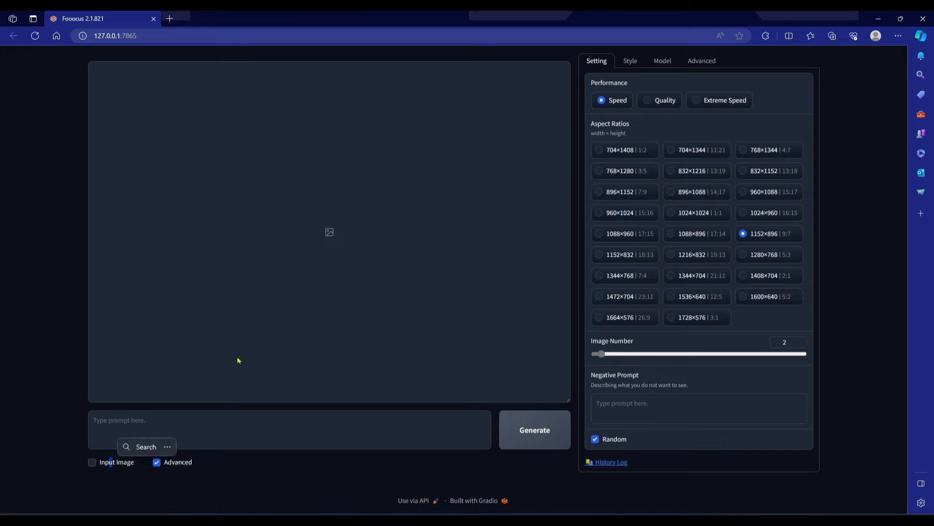
pyautogui.click(92, 463)
pyautogui.scroll(-3, 96, 469)
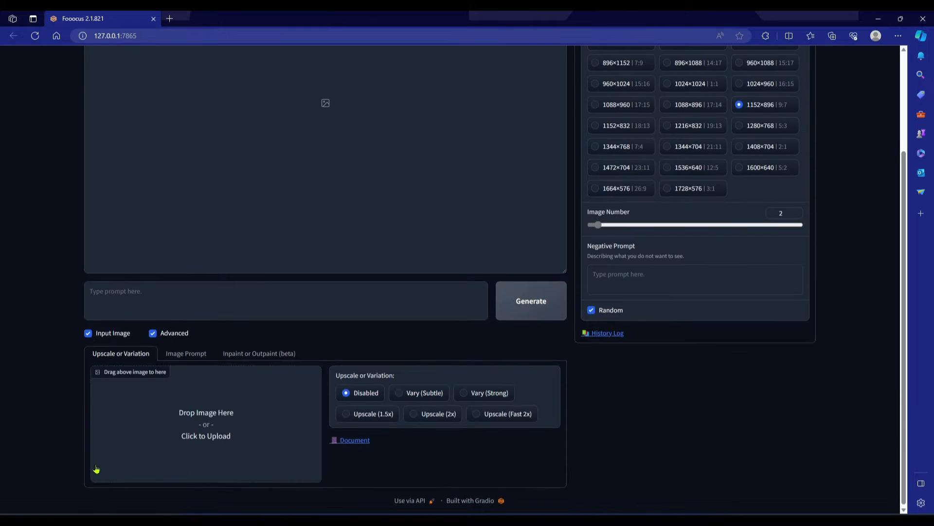
pyautogui.scroll(2, 97, 470)
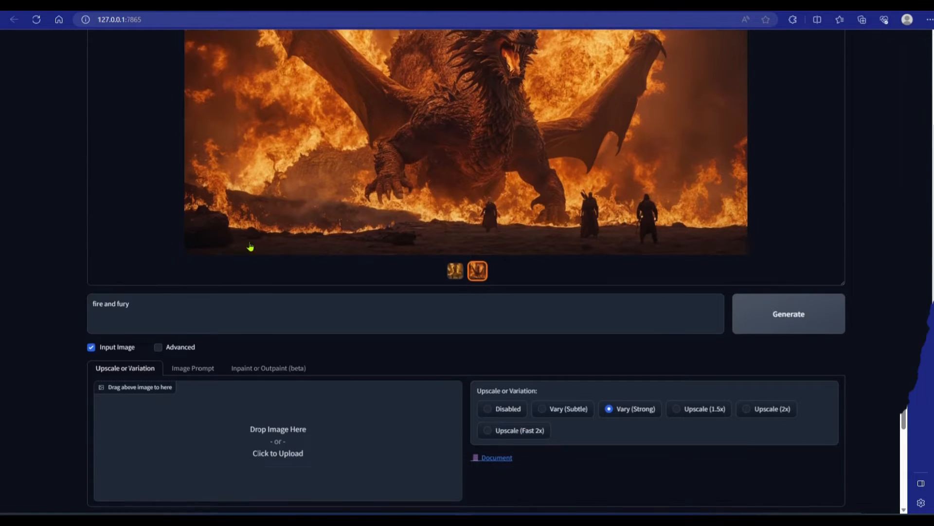
# - View the generated dragon image at full size and close the enlarged view
pyautogui.scroll(-1, 250, 246)
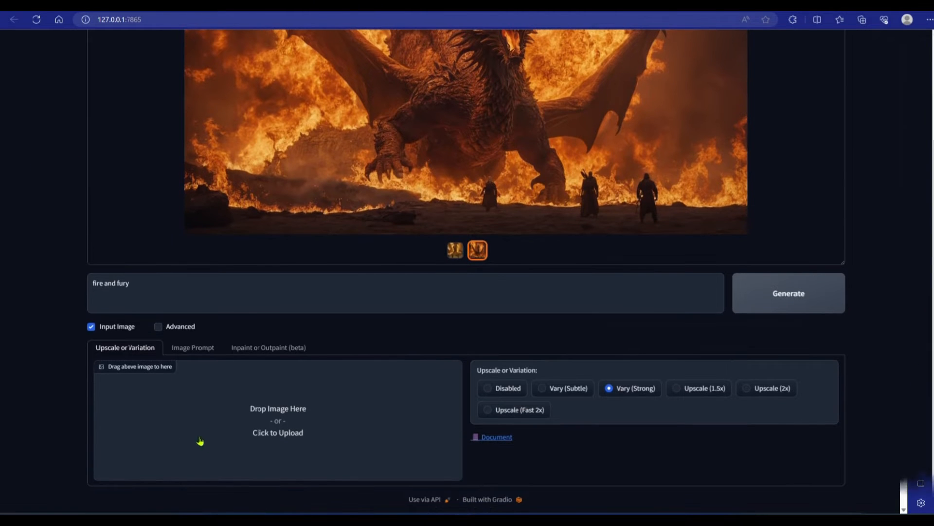
pyautogui.click(231, 392)
pyautogui.scroll(3, 26, 375)
pyautogui.click(329, 237)
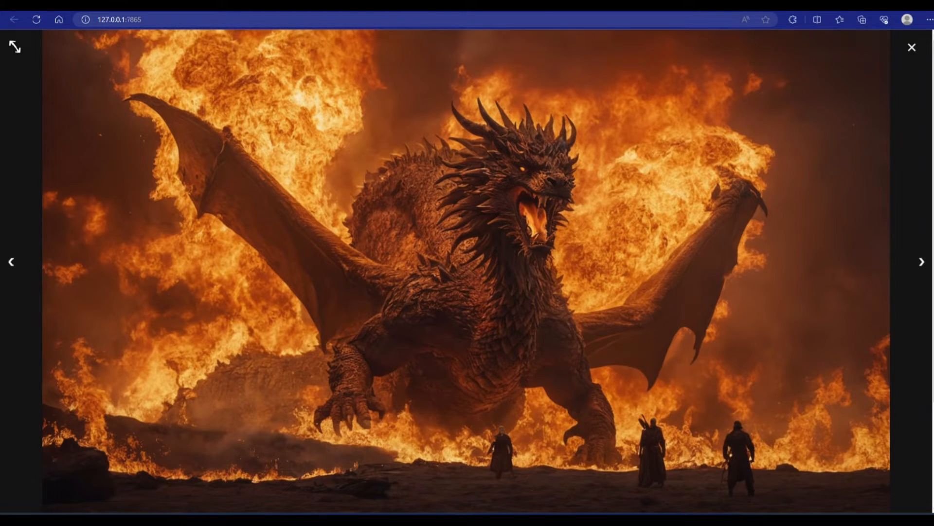
pyautogui.click(901, 62)
# - Review the image prompt references with their stop and weight settings, and disable the input image options
pyautogui.scroll(-3, 331, 333)
pyautogui.click(192, 348)
pyautogui.scroll(-3, 233, 389)
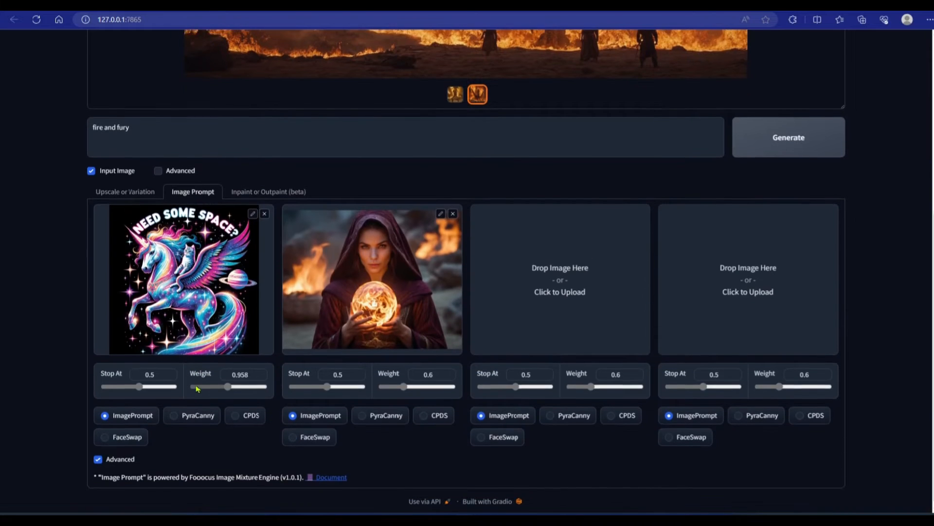
pyautogui.click(172, 169)
pyautogui.click(182, 169)
pyautogui.click(102, 169)
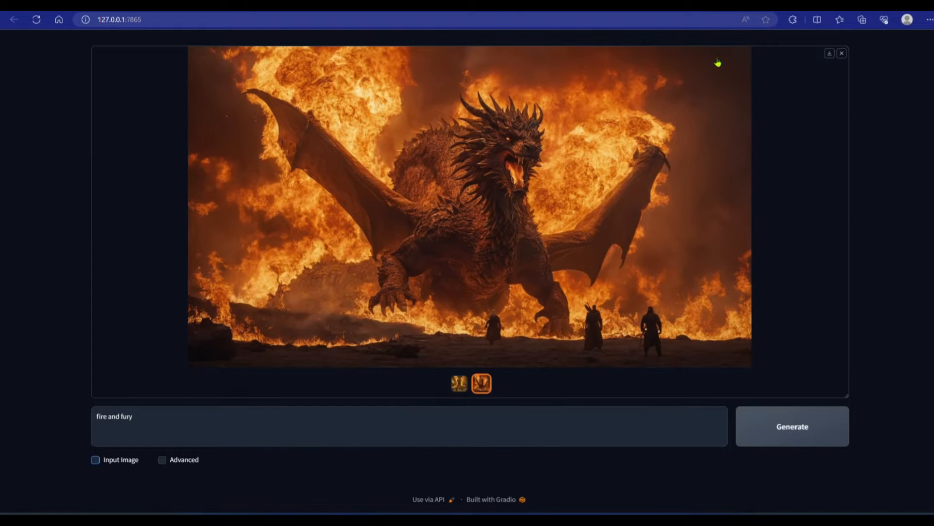
# - Extend the prompt to "fire and fury castle siege war between dark and light" and generate the images
pyautogui.click(842, 53)
pyautogui.click(303, 415)
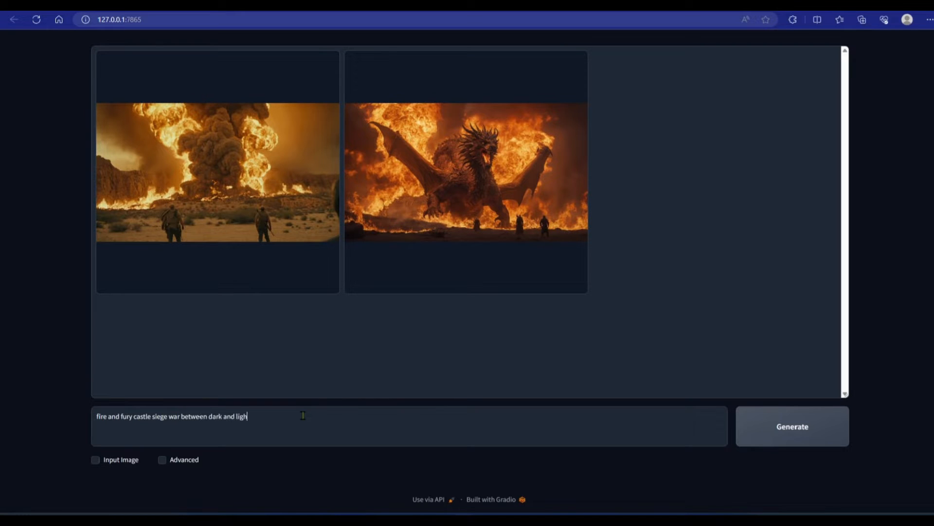
pyautogui.click(753, 416)
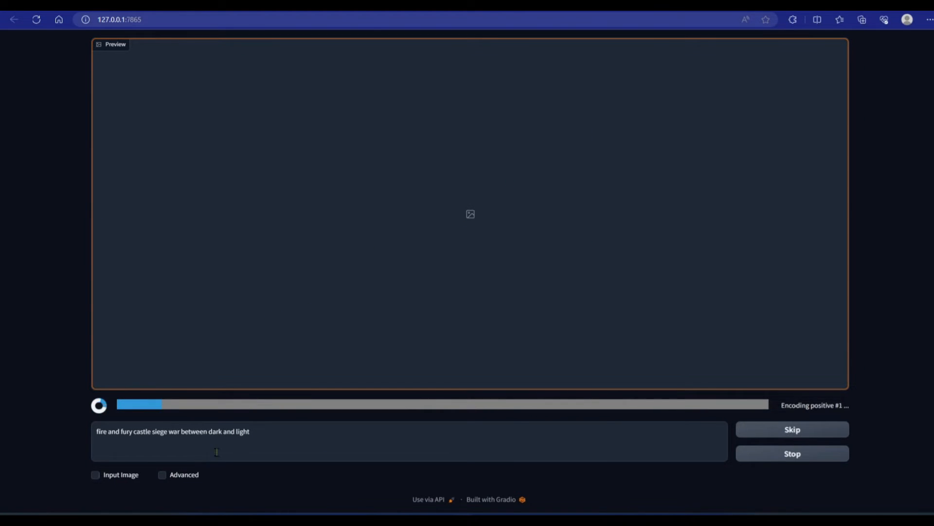
# - Show the advanced settings and replace the Fooocus V2, Fooocus Enhance and Fooocus Sharp styles with MRE Bad Dream
pyautogui.click(165, 475)
pyautogui.click(622, 49)
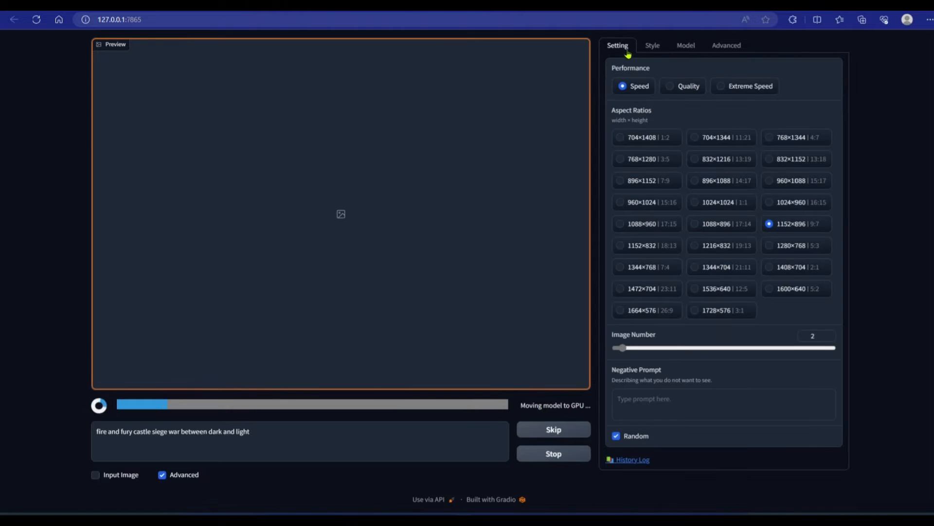
pyautogui.click(653, 50)
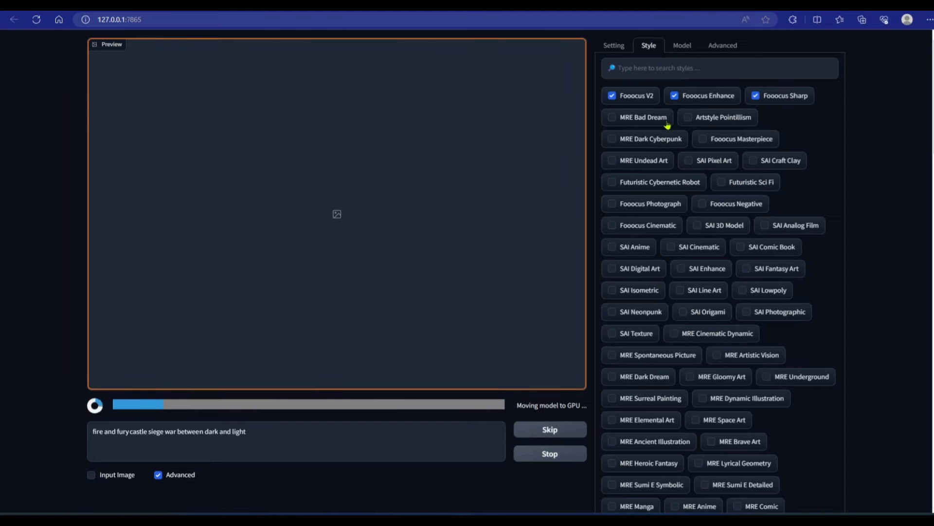
pyautogui.click(639, 100)
pyautogui.click(681, 96)
pyautogui.click(768, 96)
pyautogui.click(645, 121)
pyautogui.scroll(-2, 645, 121)
pyautogui.scroll(2, 649, 73)
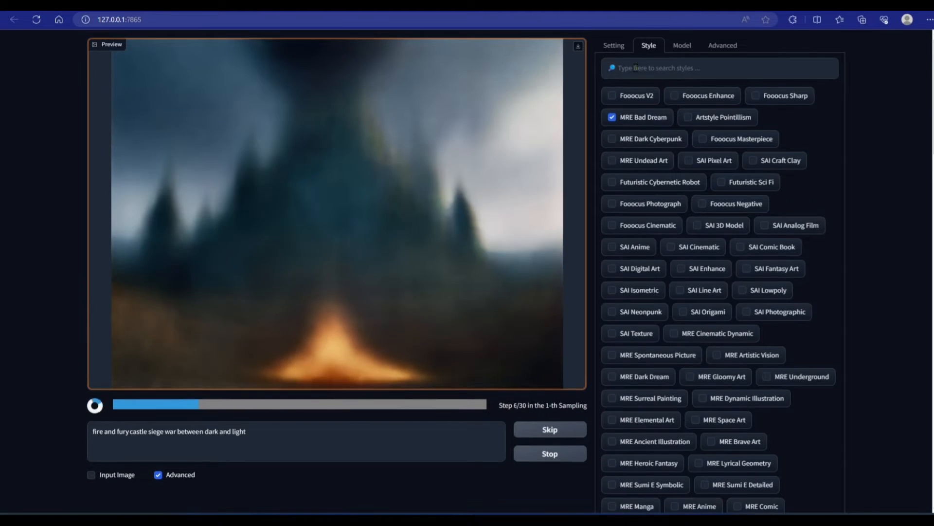
# - Set the performance to Extreme Speed and check the sampling and model settings
pyautogui.click(614, 45)
pyautogui.click(749, 90)
pyautogui.click(727, 45)
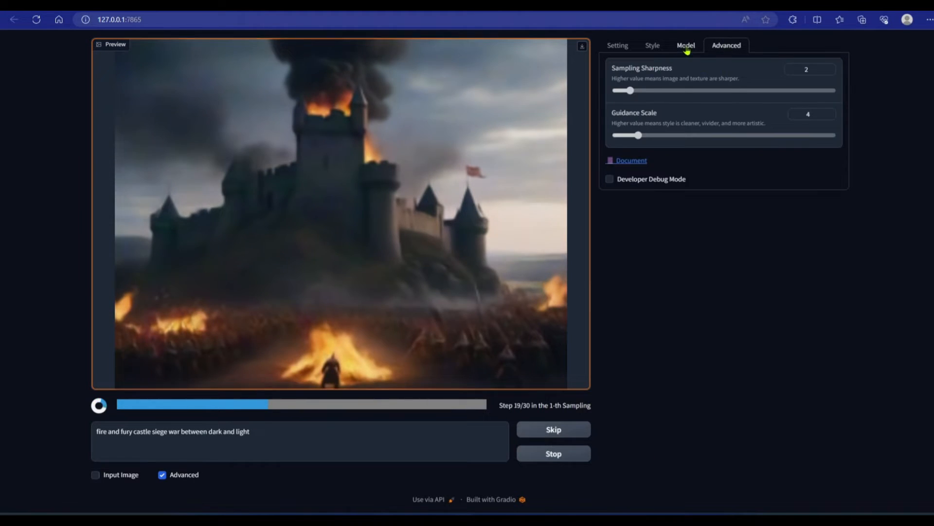
pyautogui.click(687, 47)
pyautogui.click(619, 47)
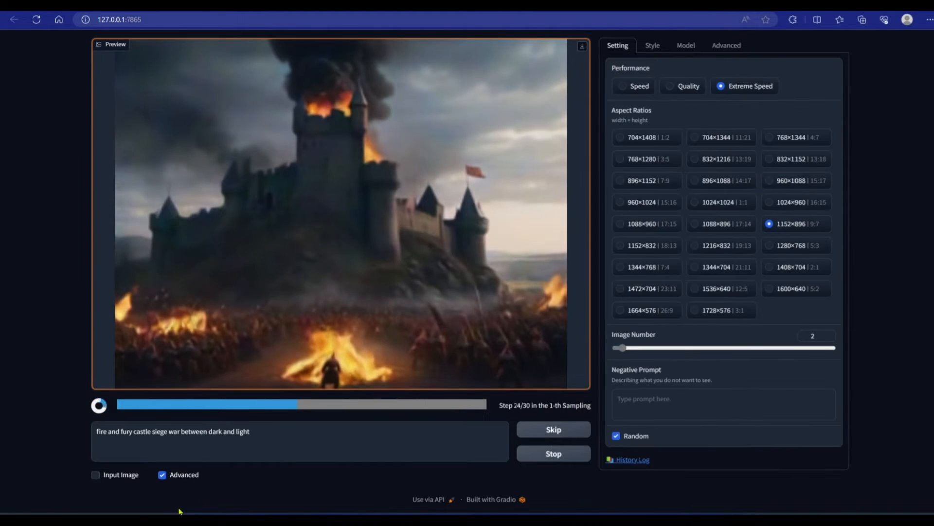
# - Examine the image prompt and upscale or variation options, and hide the input image options again
pyautogui.click(123, 475)
pyautogui.scroll(-8, 111, 109)
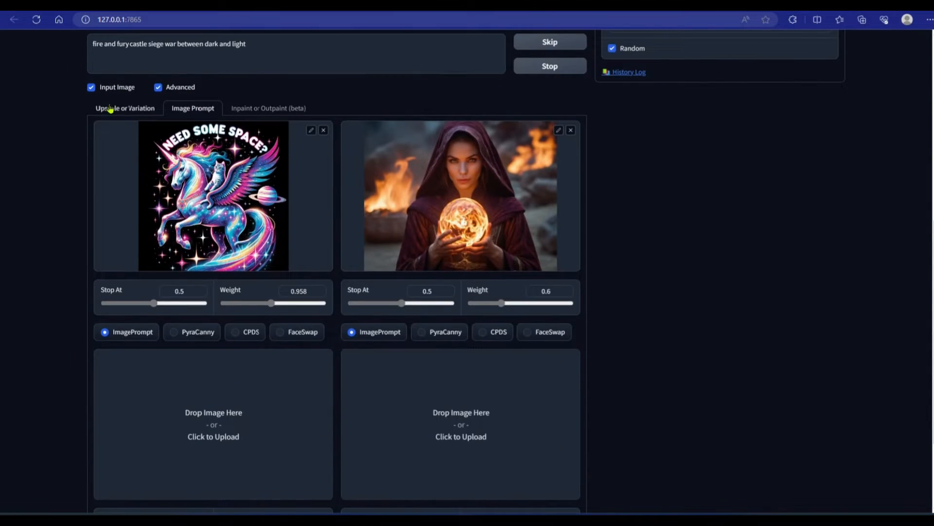
pyautogui.click(111, 110)
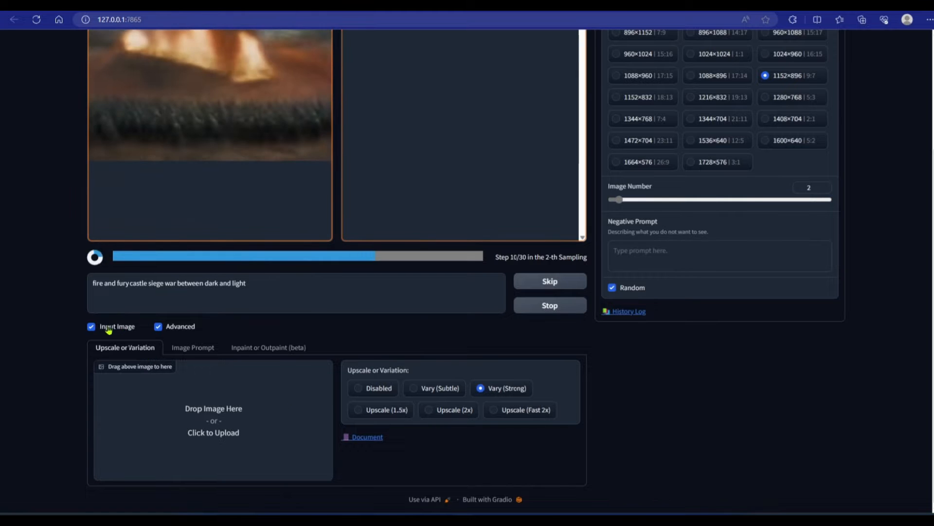
pyautogui.click(108, 330)
# - View the finished castle image enlarged and open the second generated image of the mounted army
pyautogui.click(561, 257)
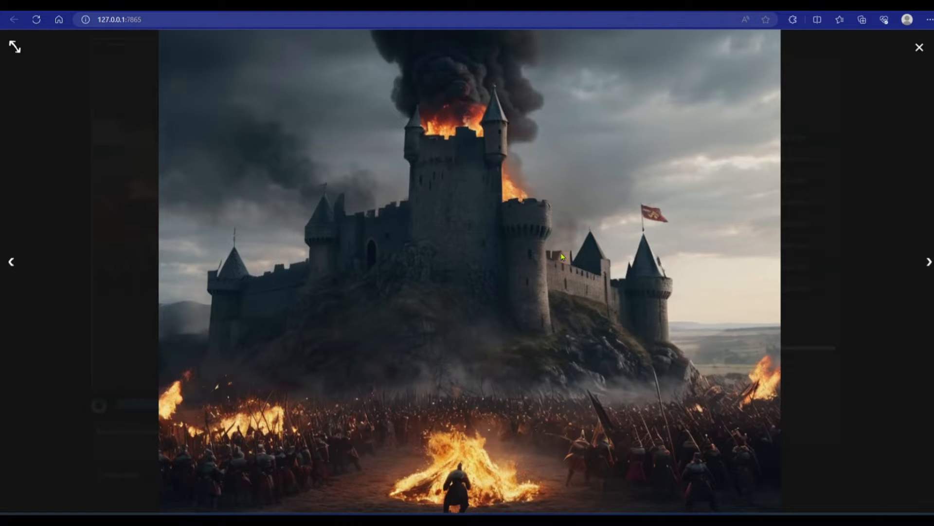
pyautogui.click(688, 117)
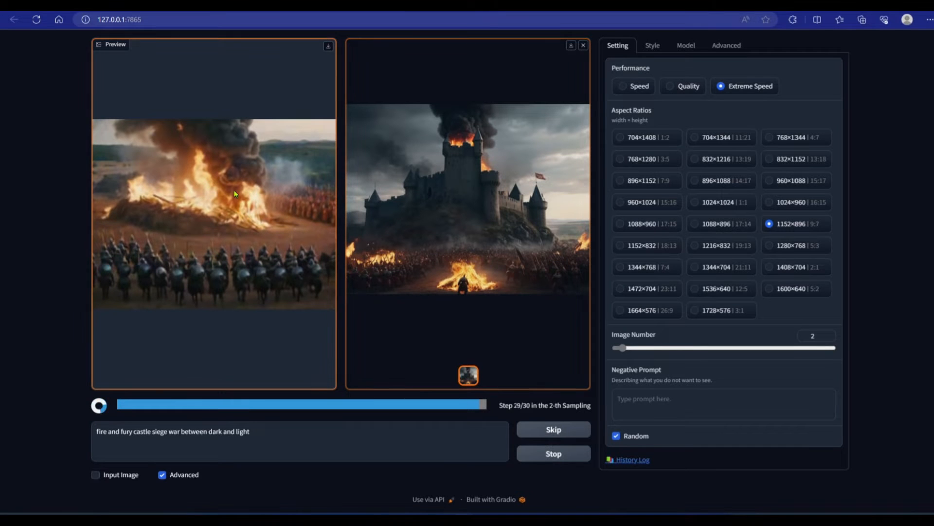
pyautogui.click(686, 47)
pyautogui.click(655, 47)
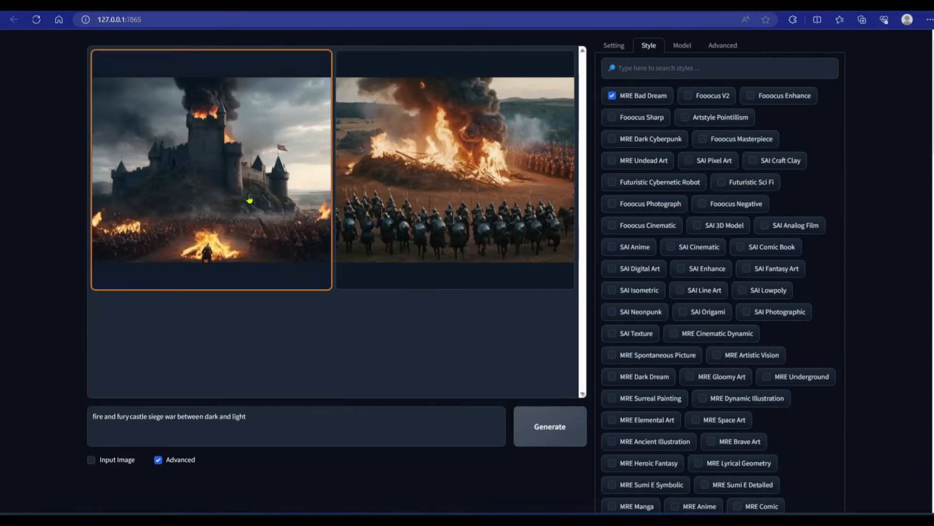
pyautogui.click(463, 190)
pyautogui.click(626, 48)
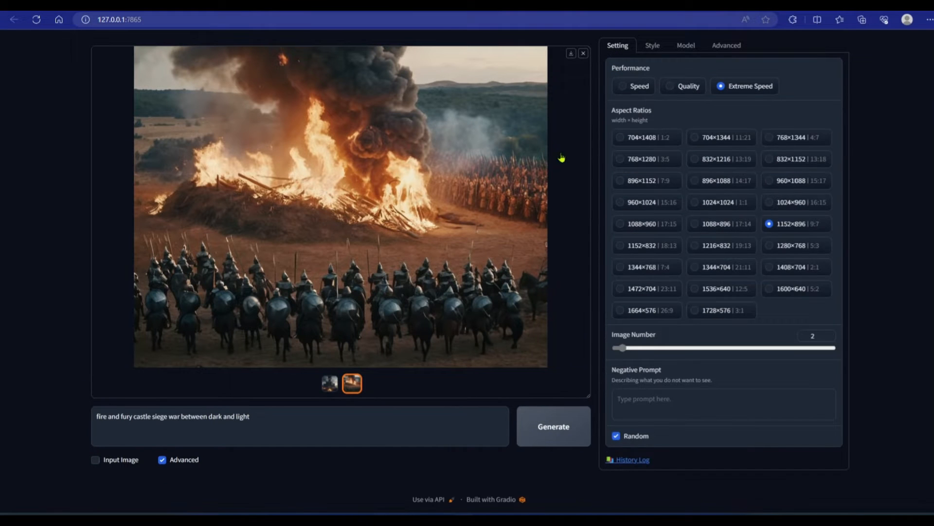
# - Generate the castle siege images with Extreme Speed and browse the available styles
pyautogui.click(477, 427)
pyautogui.click(548, 435)
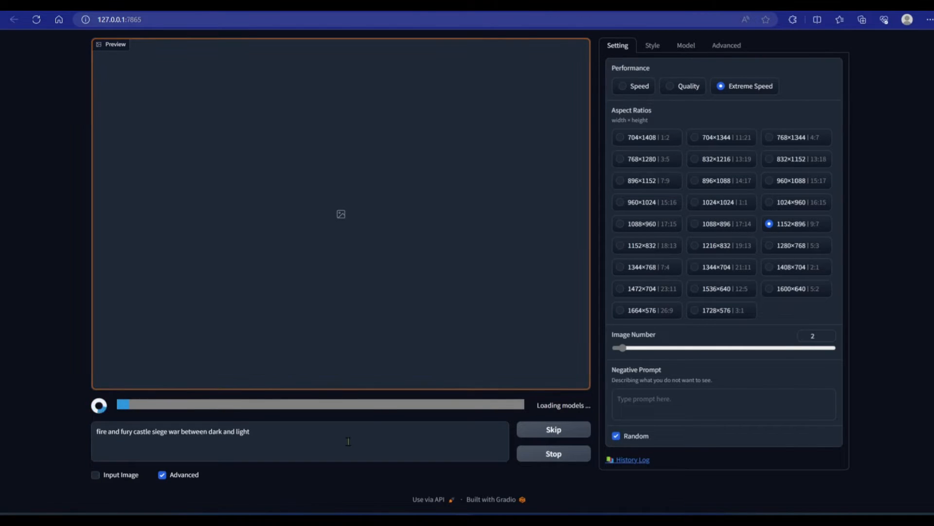
pyautogui.click(654, 46)
pyautogui.scroll(-4, 674, 204)
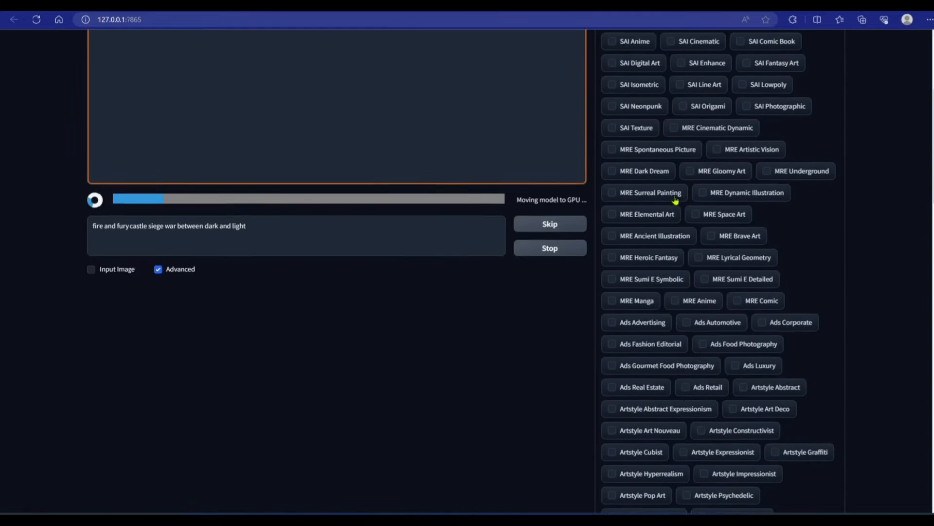
pyautogui.scroll(4, 674, 205)
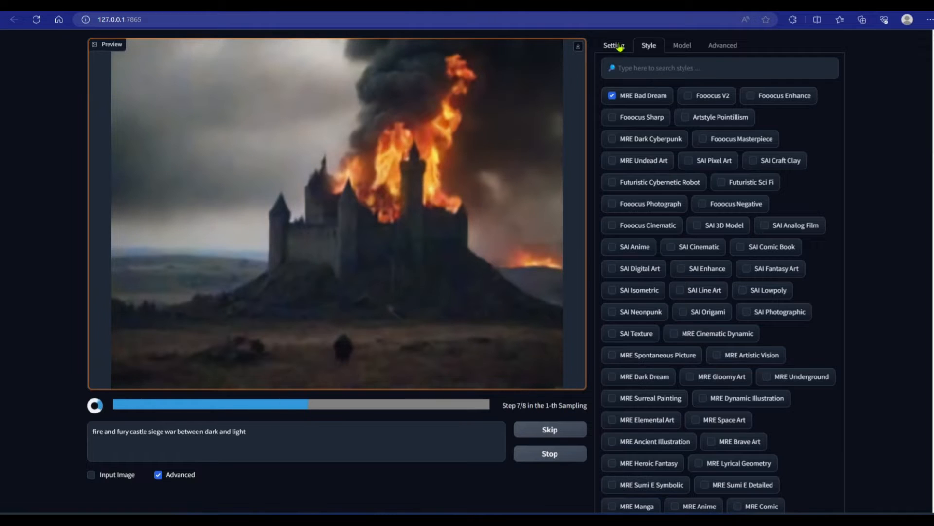
# - Set the image number to 8 and generate the castle siege prompt again
pyautogui.click(615, 46)
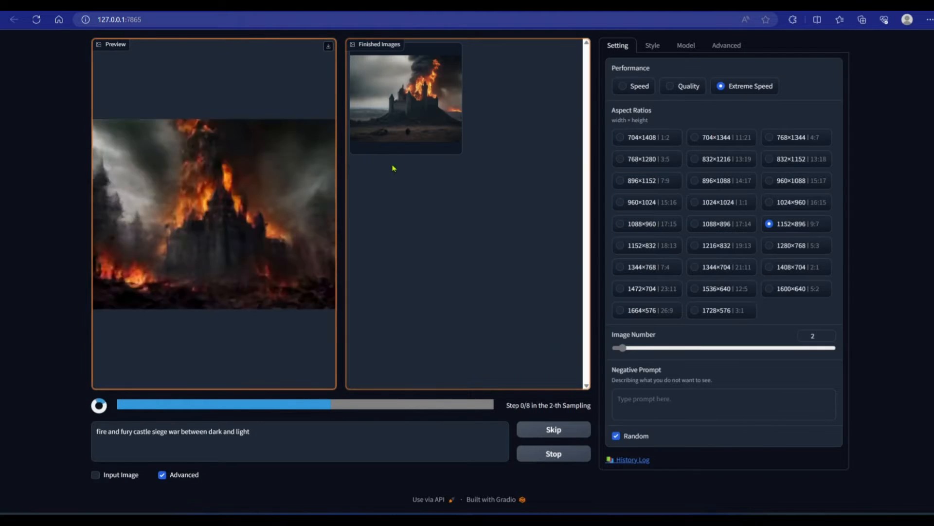
pyautogui.moveTo(624, 347); pyautogui.dragTo(666, 347)
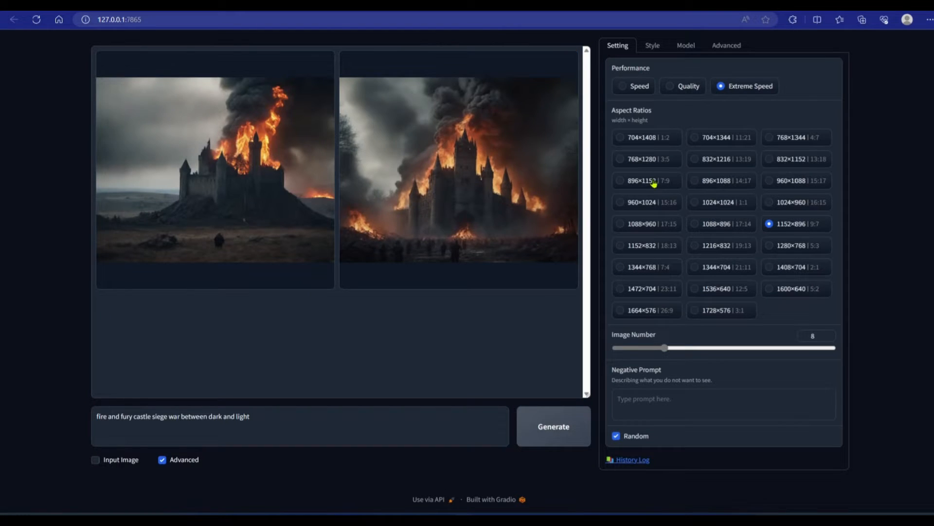
pyautogui.click(554, 430)
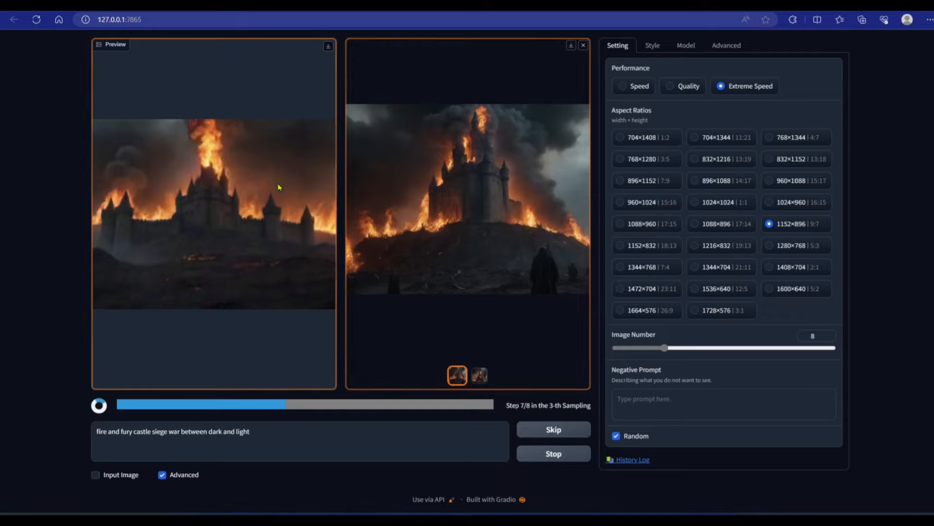
# - Enable the input image options and load the finished burning castle image as the upscale or variation source
pyautogui.click(121, 474)
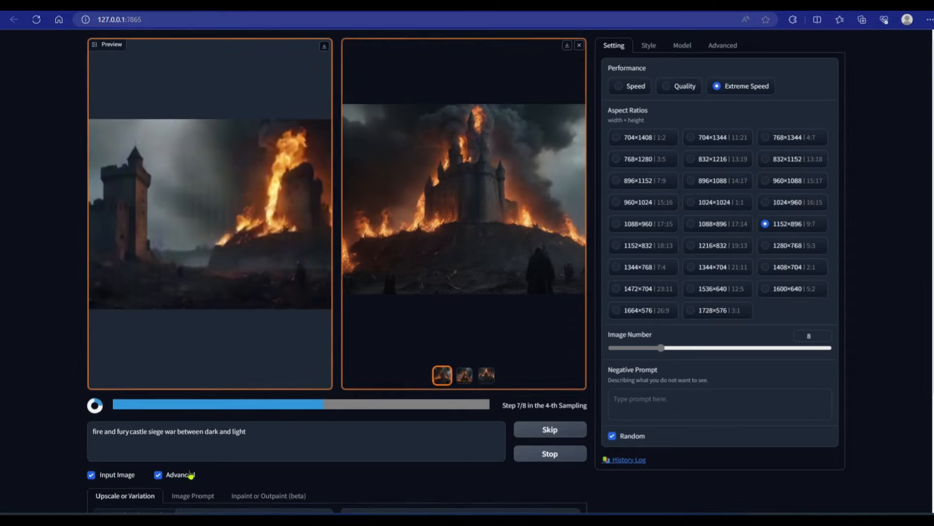
pyautogui.scroll(-3, 192, 427)
pyautogui.scroll(1, 589, 128)
pyautogui.moveTo(501, 146); pyautogui.dragTo(208, 485)
pyautogui.scroll(-2, 362, 347)
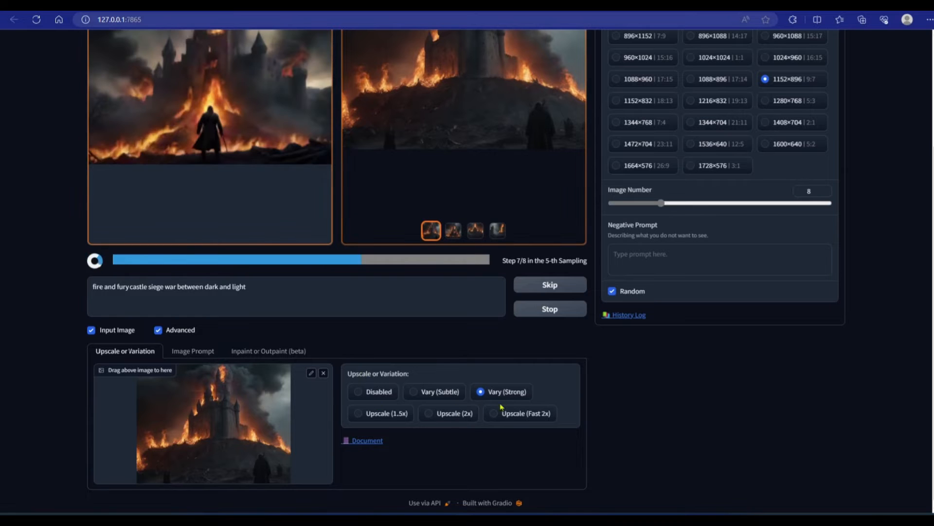
# - Replace the whole prompt with "rainbows and juju beans"
pyautogui.moveTo(248, 287); pyautogui.dragTo(6, 277)
pyautogui.write('rain')
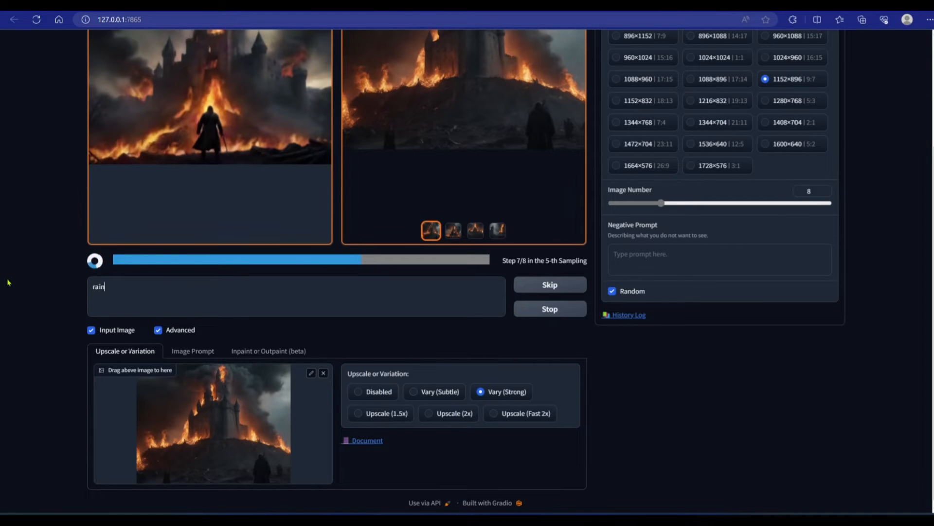
pyautogui.write('bows and ju')
pyautogui.write('beans')
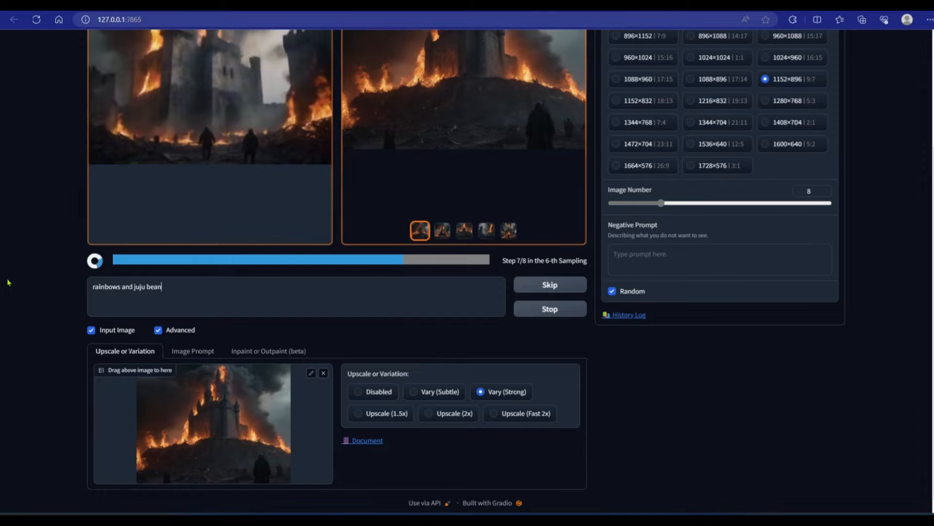
# - Compare the finished castle images of the running batch by opening them one after another
pyautogui.scroll(3, 317, 224)
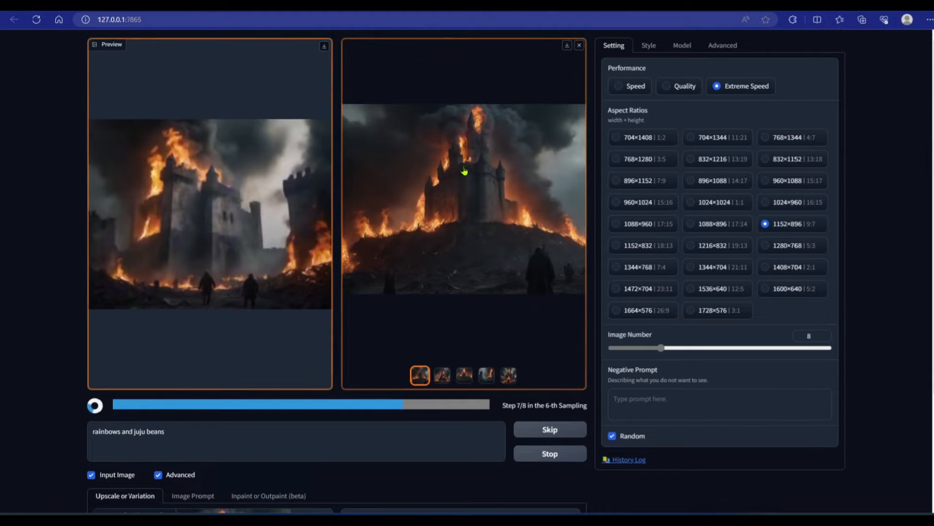
pyautogui.scroll(-3, 317, 224)
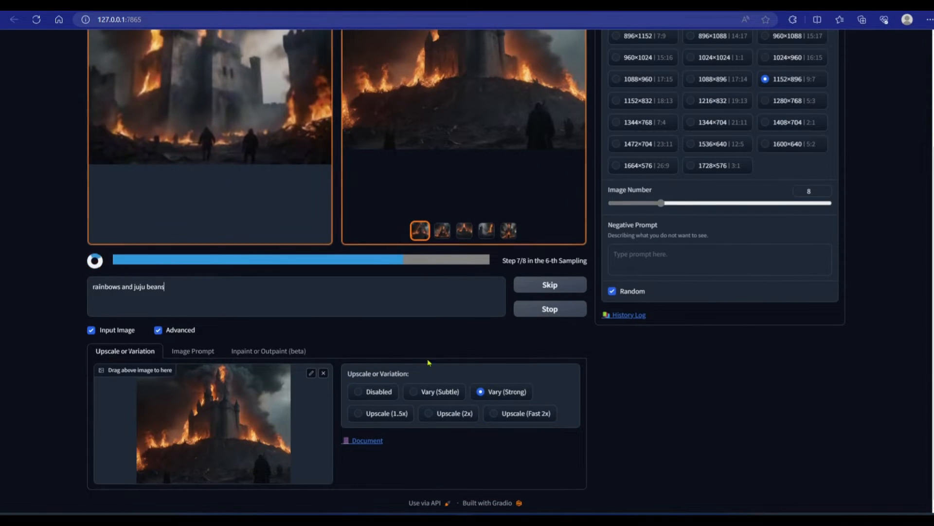
pyautogui.scroll(2, 467, 138)
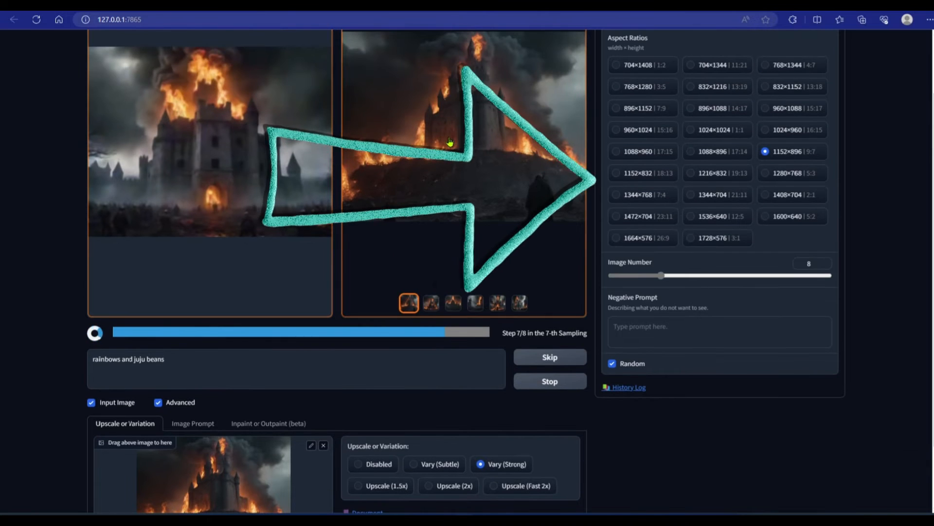
pyautogui.click(434, 307)
pyautogui.click(457, 308)
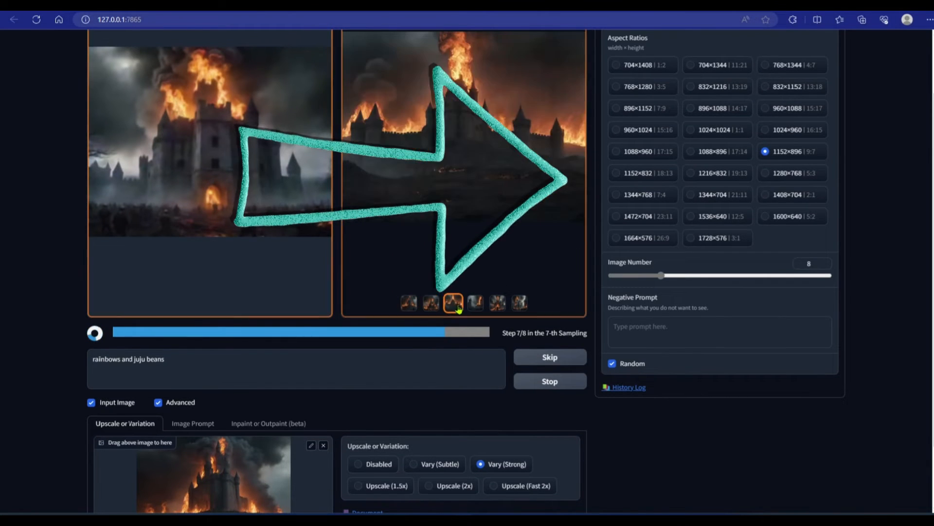
pyautogui.click(477, 306)
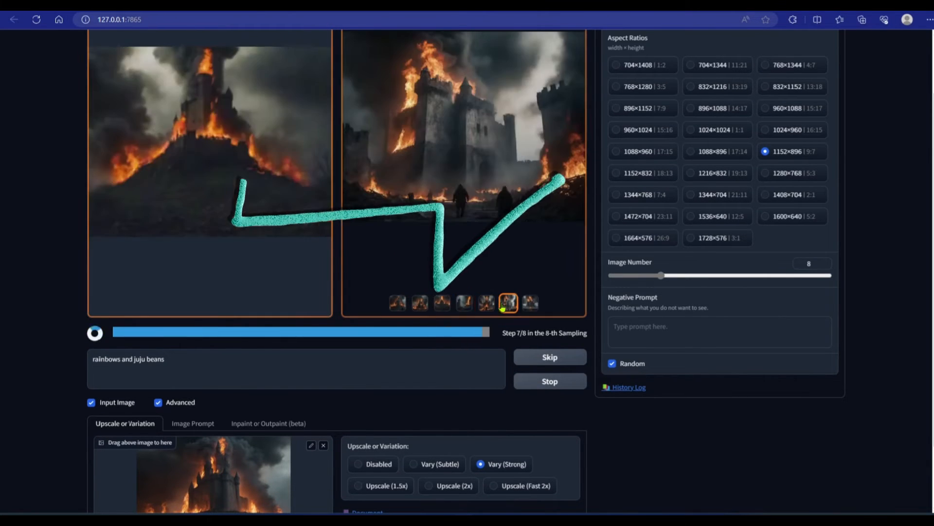
# - View the last two finished castle images of the batch enlarged
pyautogui.click(531, 303)
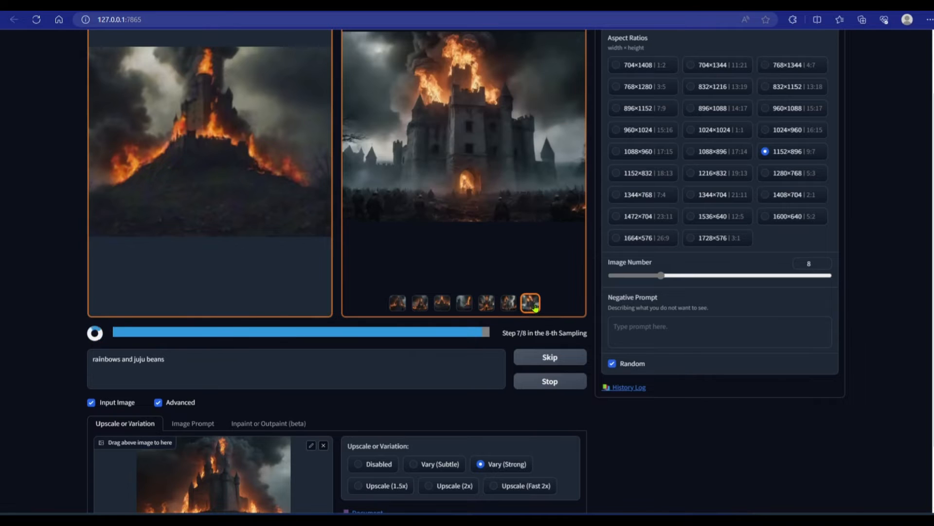
pyautogui.click(564, 360)
pyautogui.click(541, 303)
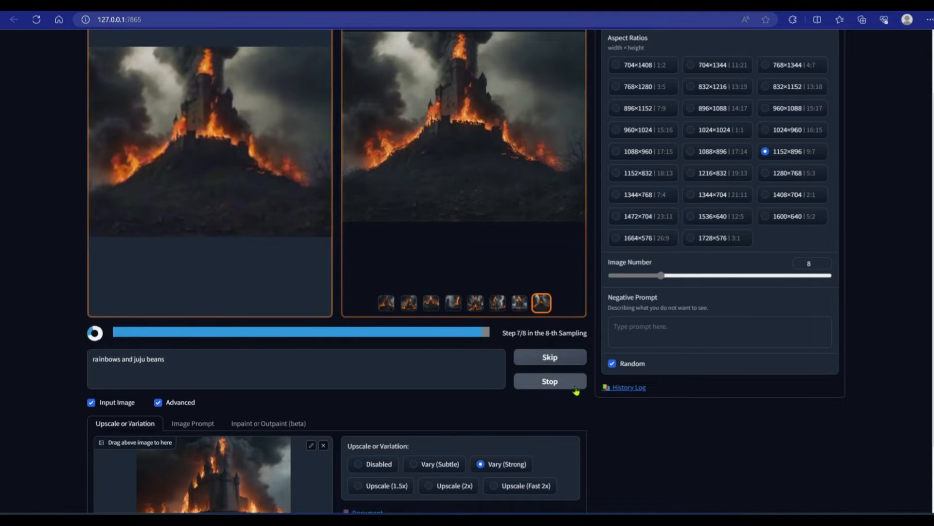
# - Generate the strong variation of the loaded castle image with the prompt "rainbows and juju beans"
pyautogui.scroll(-2, 576, 392)
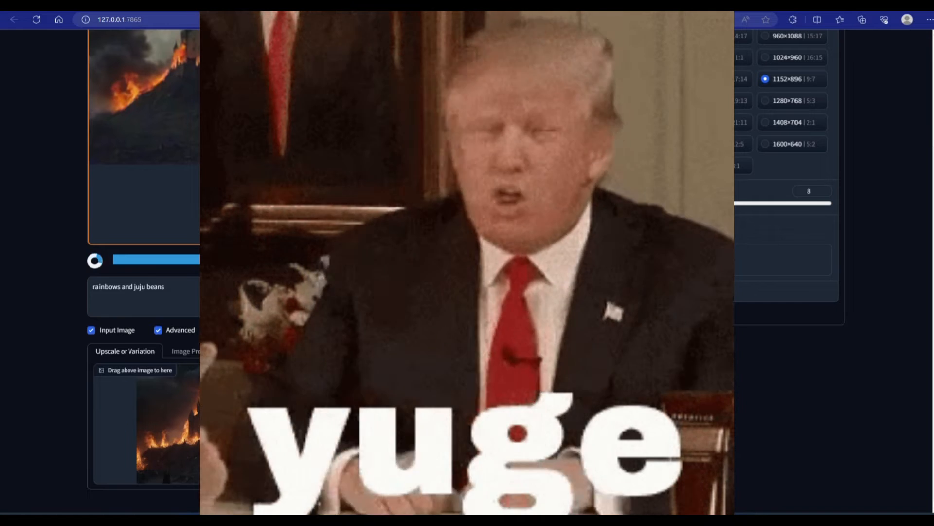
pyautogui.scroll(-3, 455, 206)
pyautogui.scroll(-4, 462, 210)
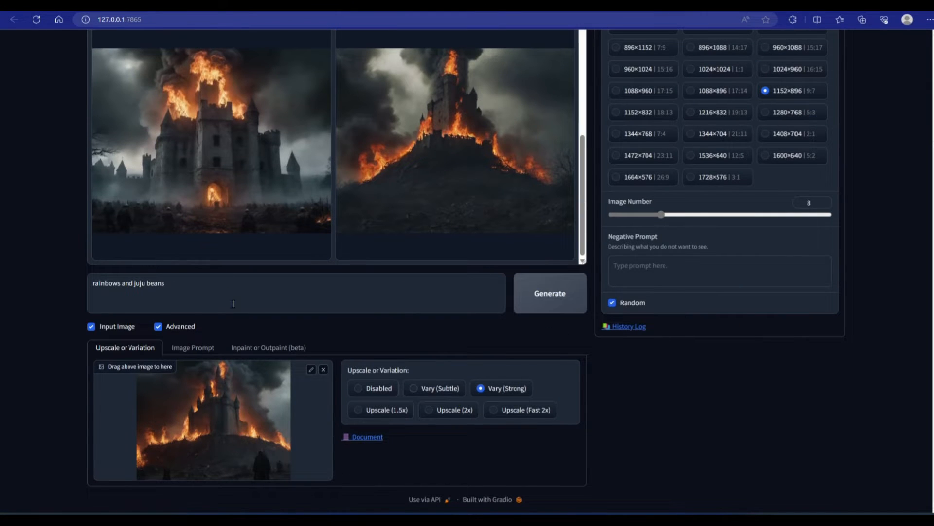
pyautogui.hotkey('ctrl', 'Return')
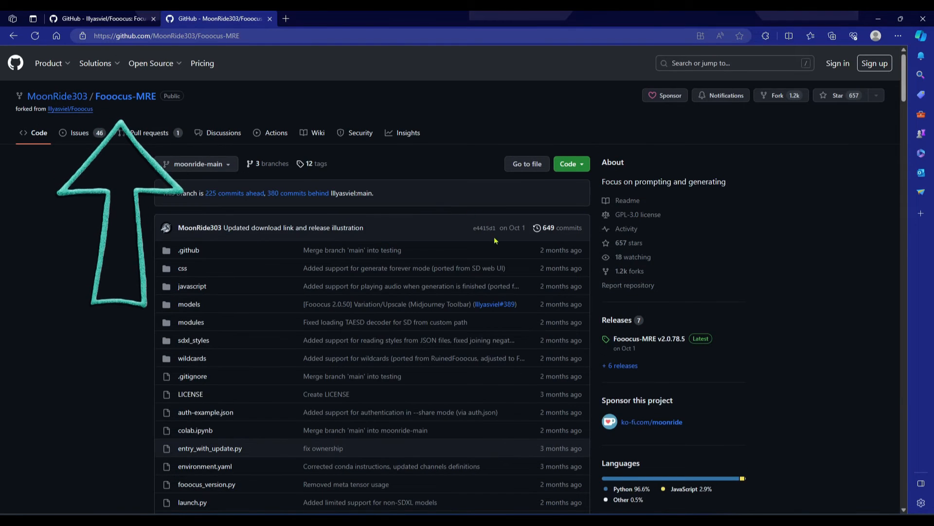
# - Read the Windows download instructions in the readmes of the Fooocus-MRE and lllyasviel Fooocus GitHub repositories
pyautogui.scroll(-20, 495, 236)
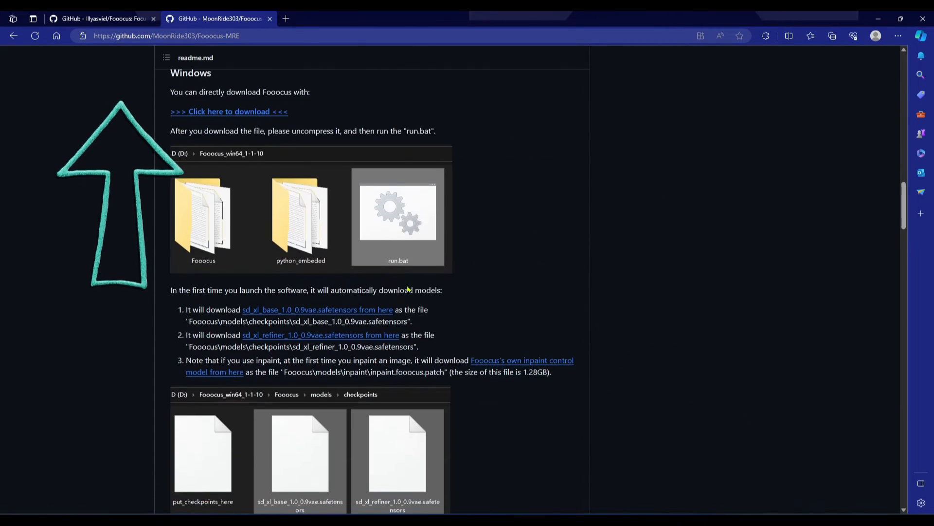
pyautogui.scroll(2, 407, 290)
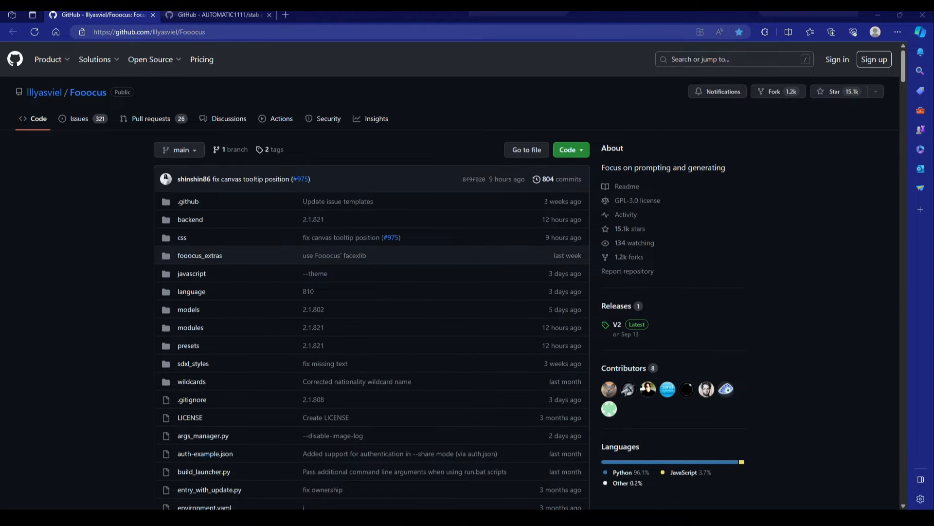
pyautogui.scroll(-20, 372, 256)
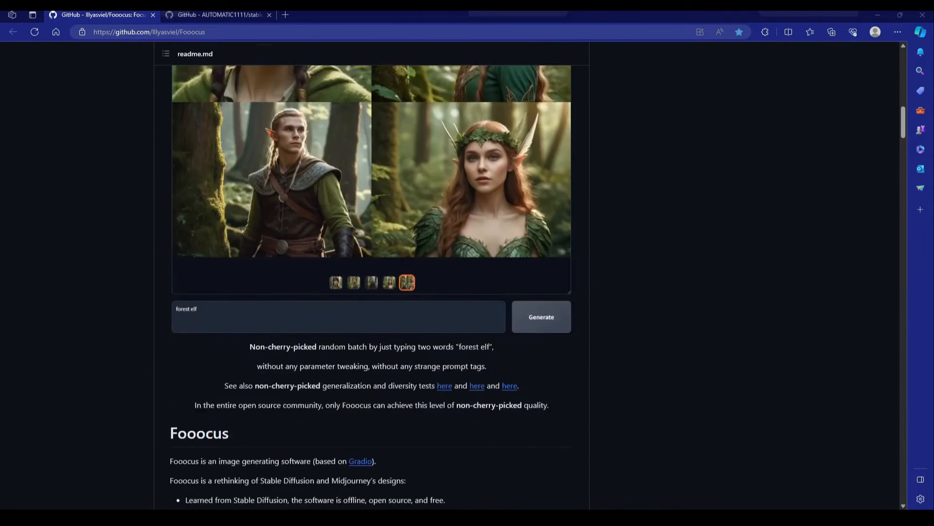
pyautogui.scroll(-16, 372, 255)
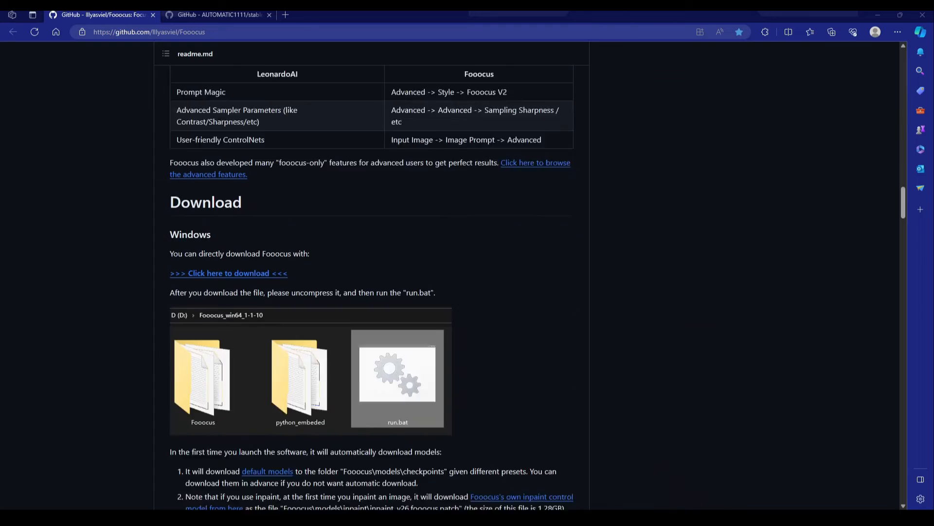
pyautogui.scroll(3, 371, 255)
pyautogui.scroll(3, 372, 256)
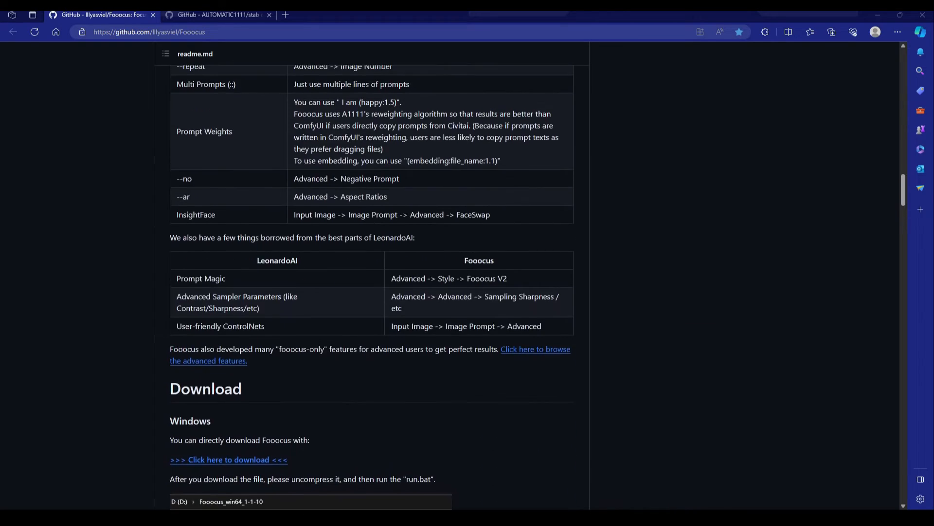
pyautogui.scroll(-3, 372, 256)
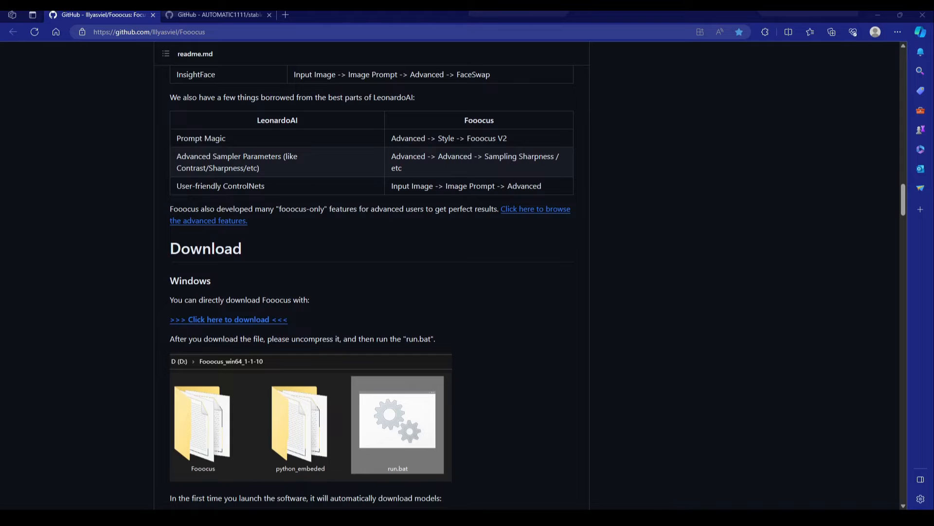
pyautogui.scroll(-1, 372, 255)
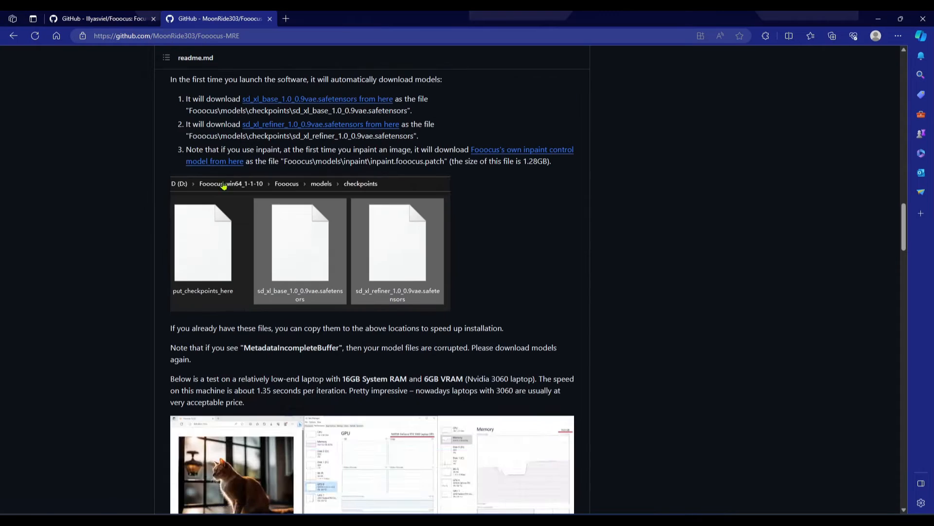
pyautogui.scroll(8, 223, 188)
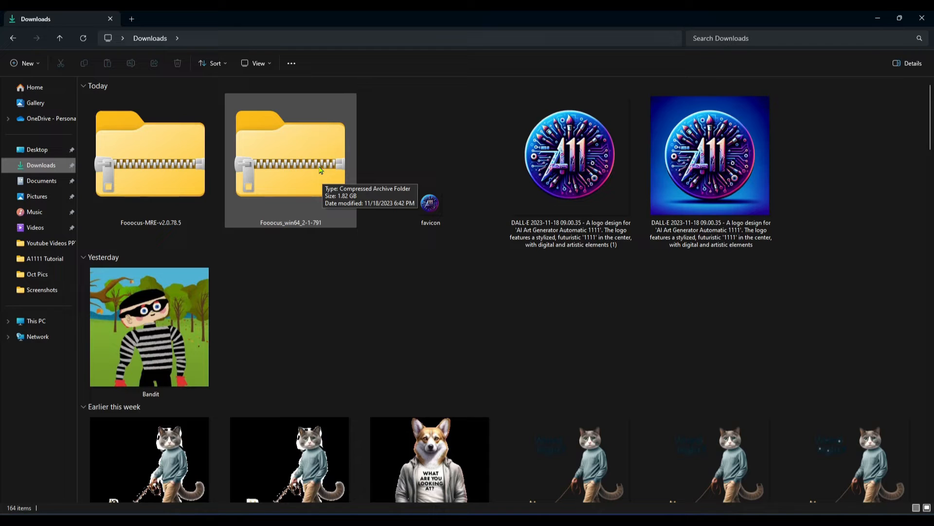
pyautogui.rightClick(289, 170)
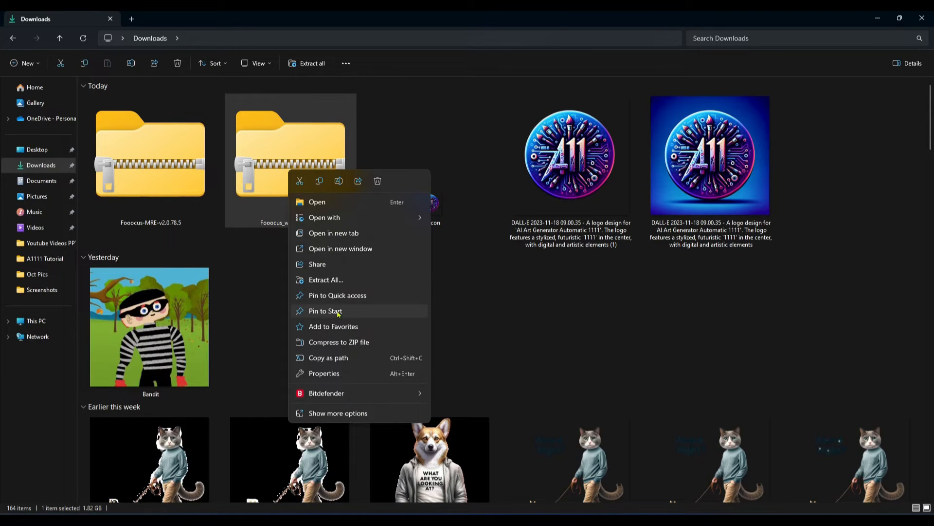
pyautogui.click(335, 279)
pyautogui.moveTo(434, 177); pyautogui.dragTo(524, 199)
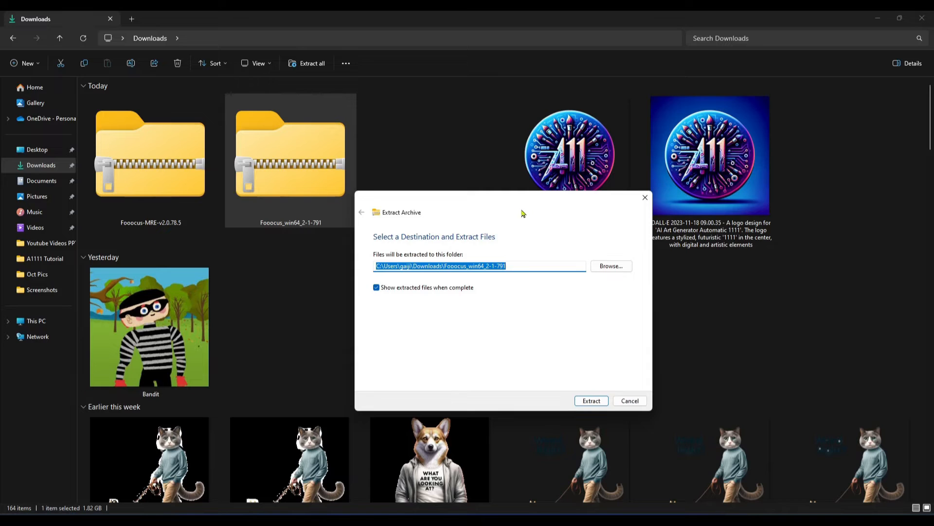
pyautogui.moveTo(492, 200); pyautogui.dragTo(512, 202)
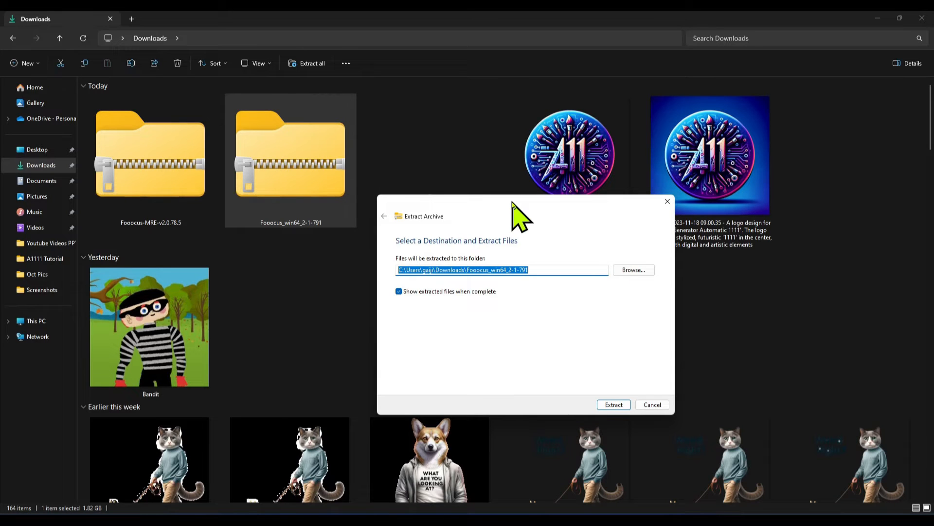
pyautogui.click(659, 407)
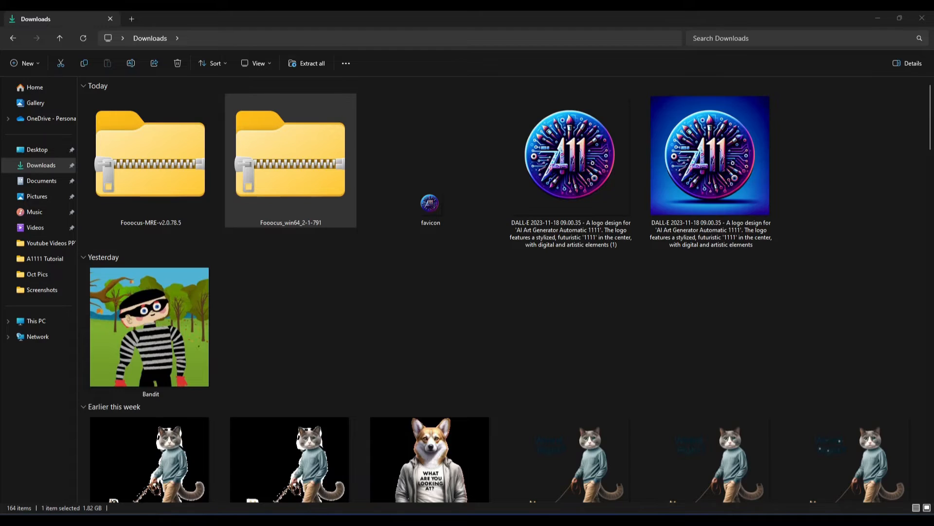
# - Open the config text file from the Fooocus folder inside Documents\Fooocus_win64_2-1-791
pyautogui.click(41, 181)
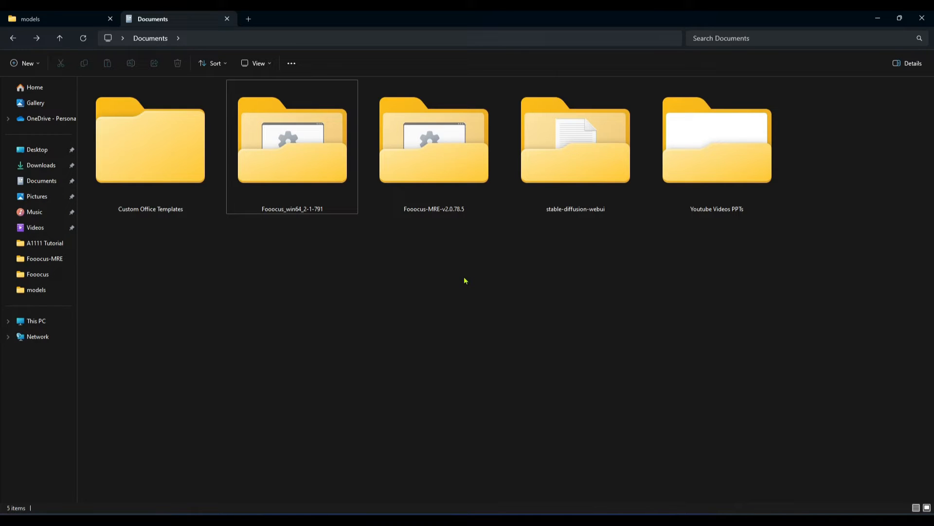
pyautogui.doubleClick(308, 150)
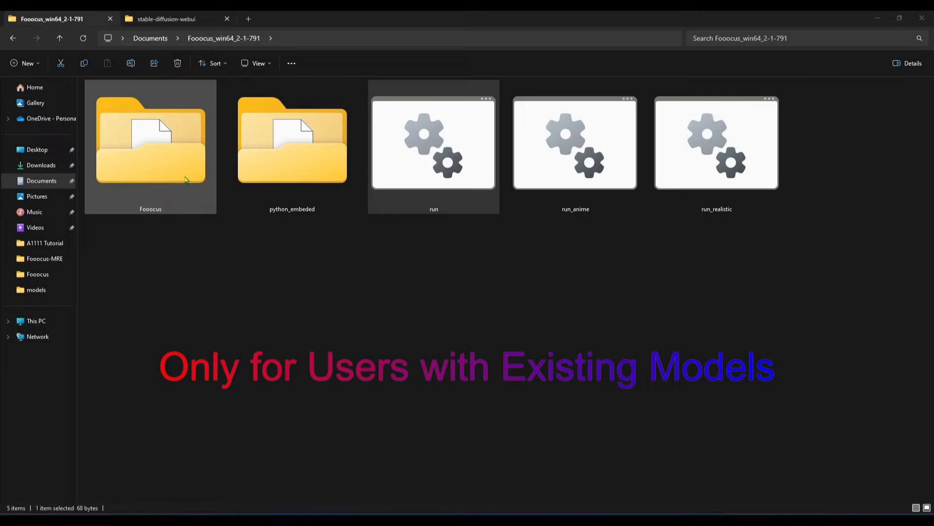
pyautogui.doubleClick(185, 181)
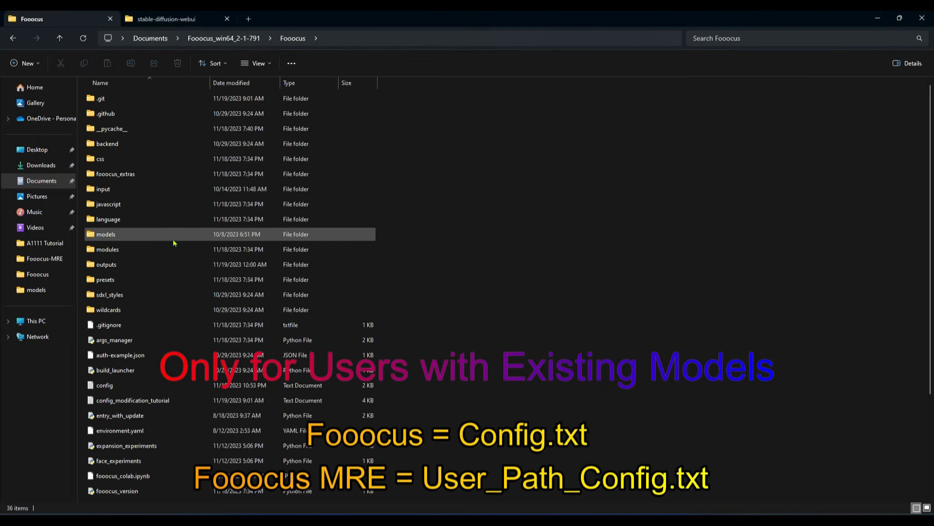
pyautogui.doubleClick(135, 388)
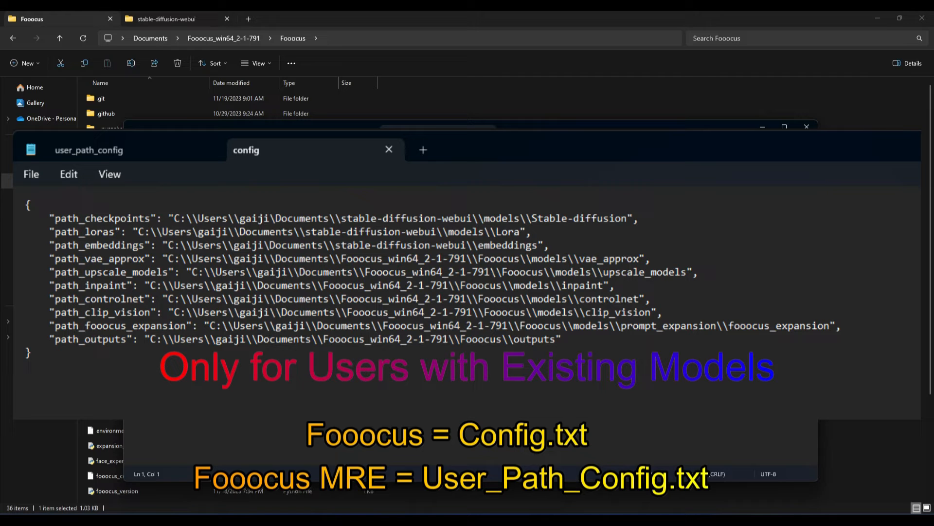
# - Copy the path of the Stable-diffusion folder in stable-diffusion-webui\models and return to the Fooocus config file
pyautogui.click(163, 22)
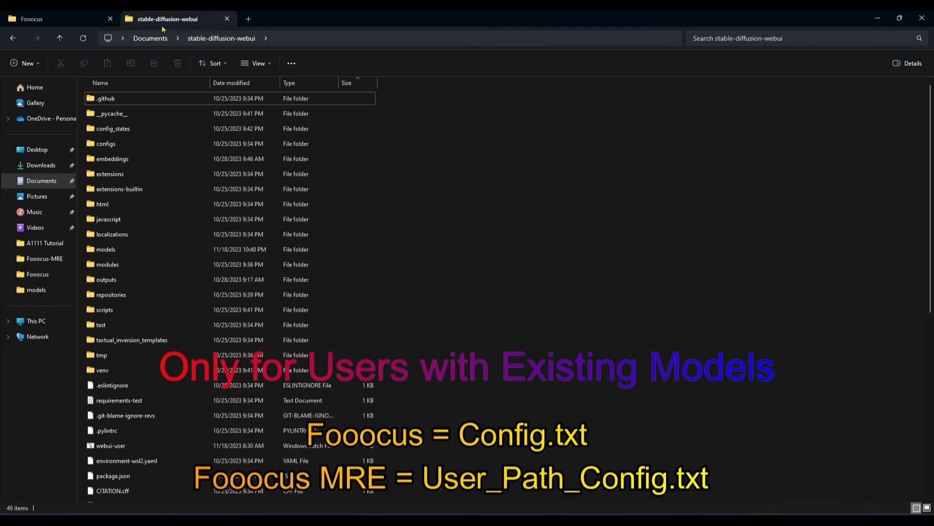
pyautogui.click(108, 251)
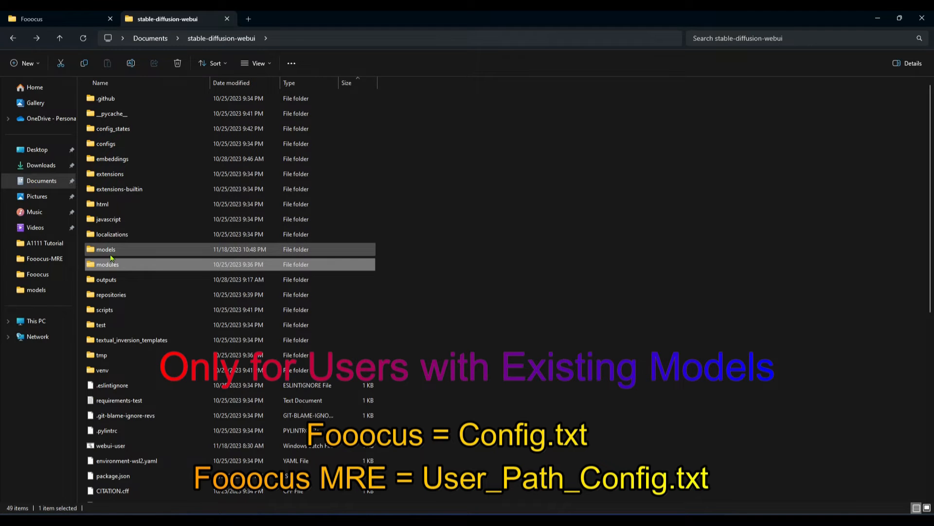
pyautogui.doubleClick(109, 249)
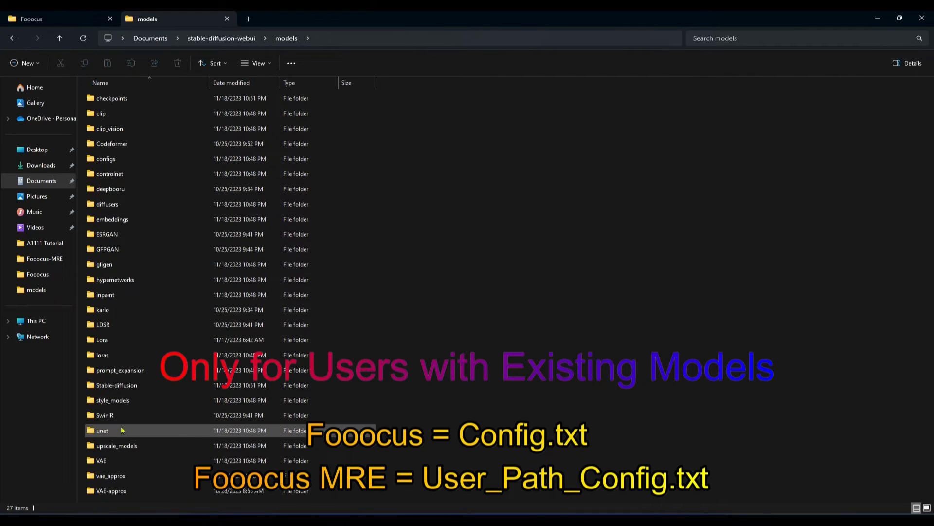
pyautogui.doubleClick(117, 385)
pyautogui.click(382, 37)
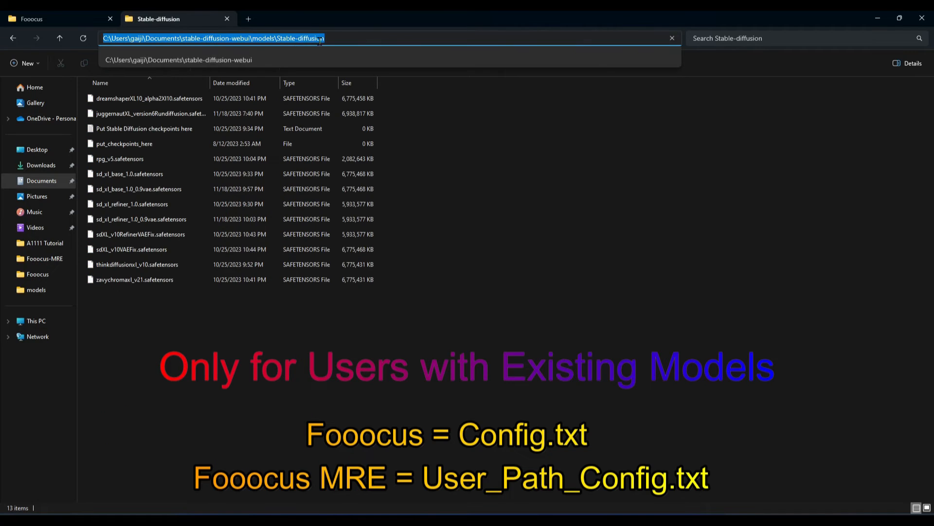
pyautogui.rightClick(288, 40)
pyautogui.click(304, 68)
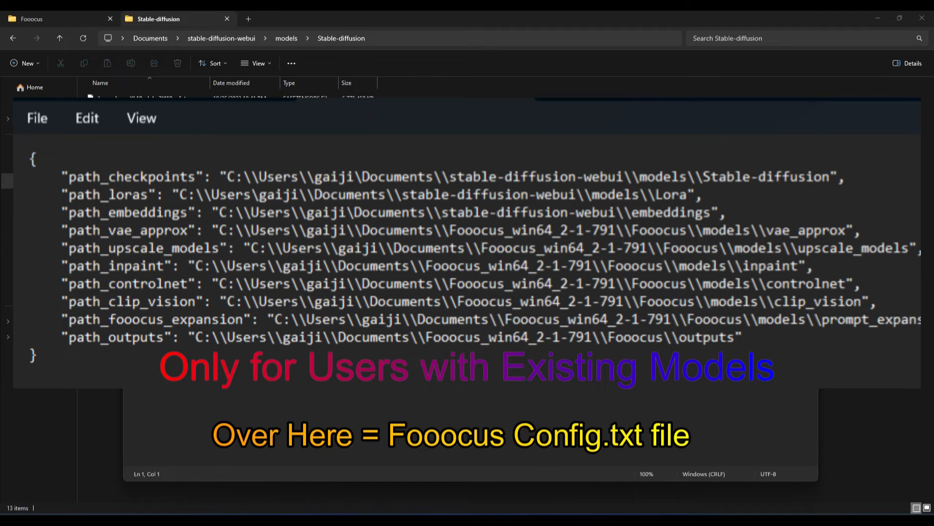
pyautogui.click(240, 162)
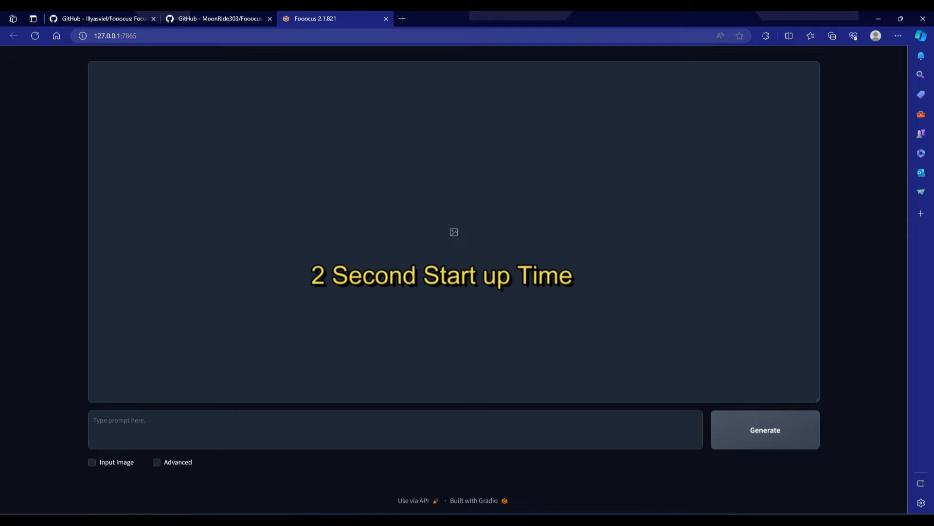
# - Generate images in Fooocus from the prompt "a dark elf vampire"
pyautogui.click(334, 429)
pyautogui.write('a dark elf vampire')
pyautogui.click(732, 433)
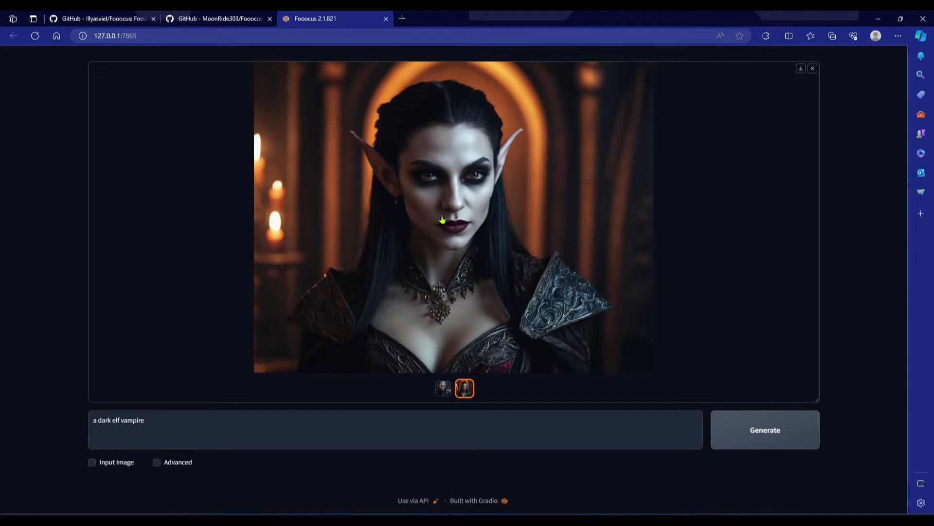
# - Enable the advanced options and review the style, model, sampling sharpness, guidance scale and general settings
pyautogui.click(162, 465)
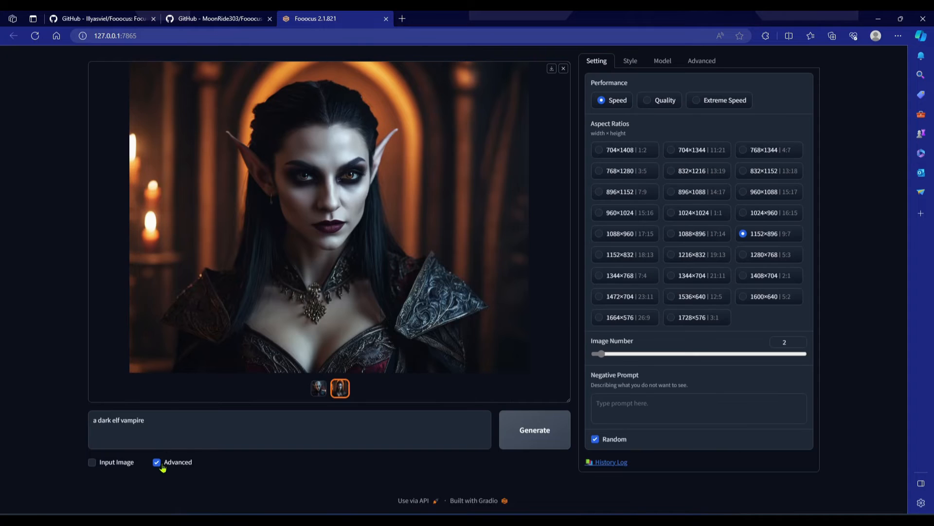
pyautogui.click(630, 61)
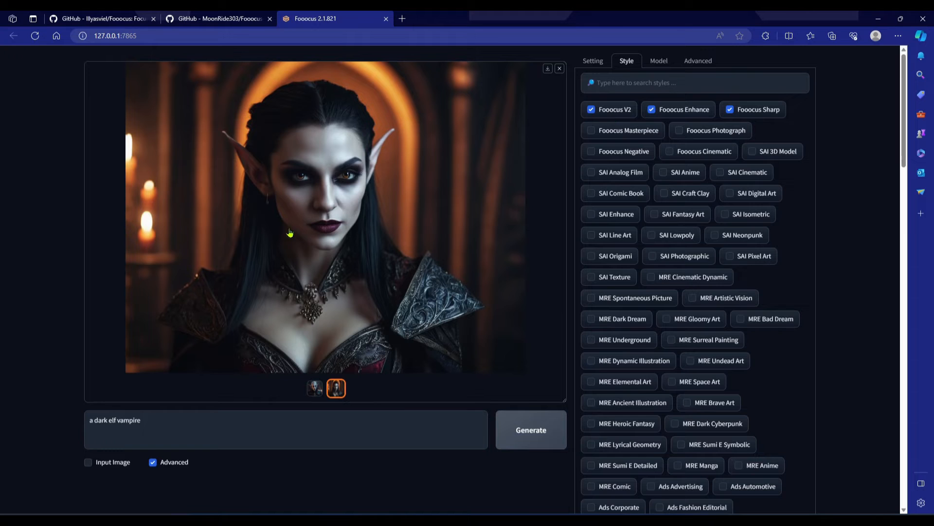
pyautogui.click(660, 64)
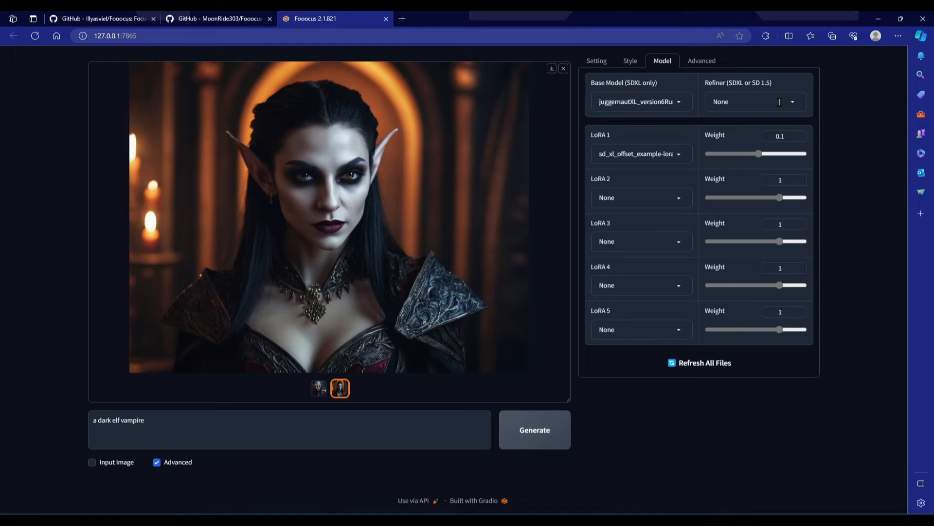
pyautogui.click(709, 62)
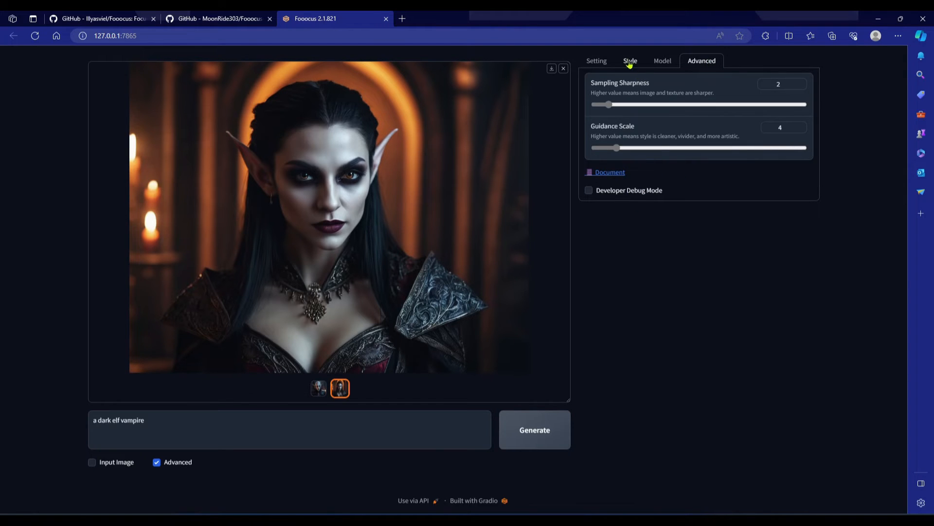
pyautogui.click(596, 61)
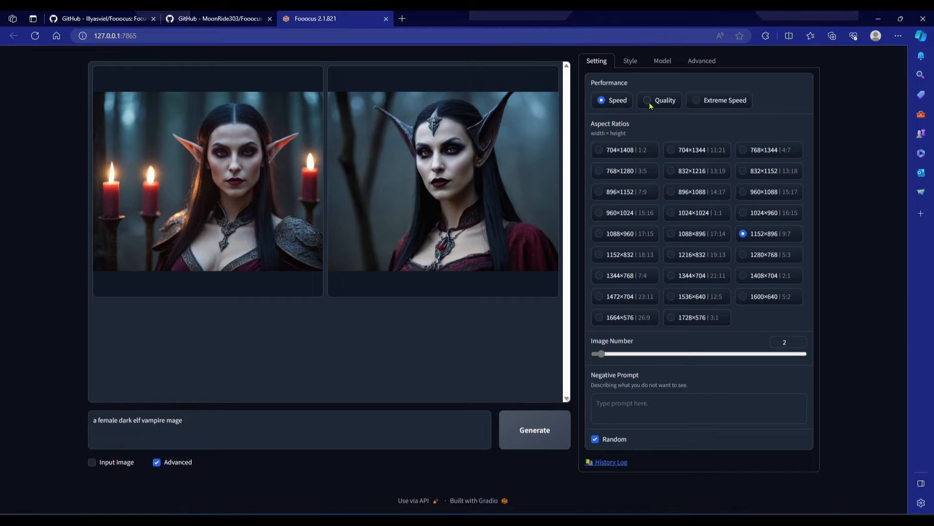
# - Switch the performance to Extreme Speed for "a female dark elf vampire mage" and enlarge the second generated image
pyautogui.click(706, 104)
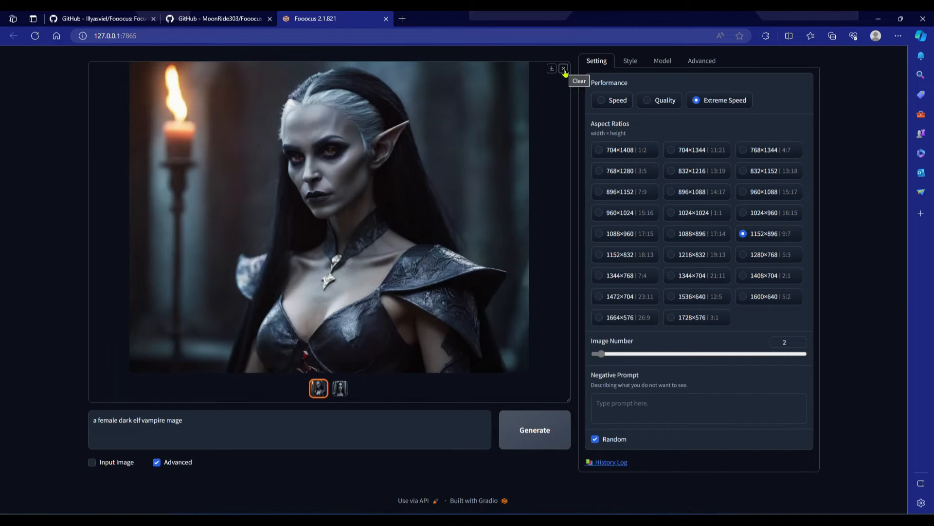
pyautogui.click(564, 69)
pyautogui.click(418, 199)
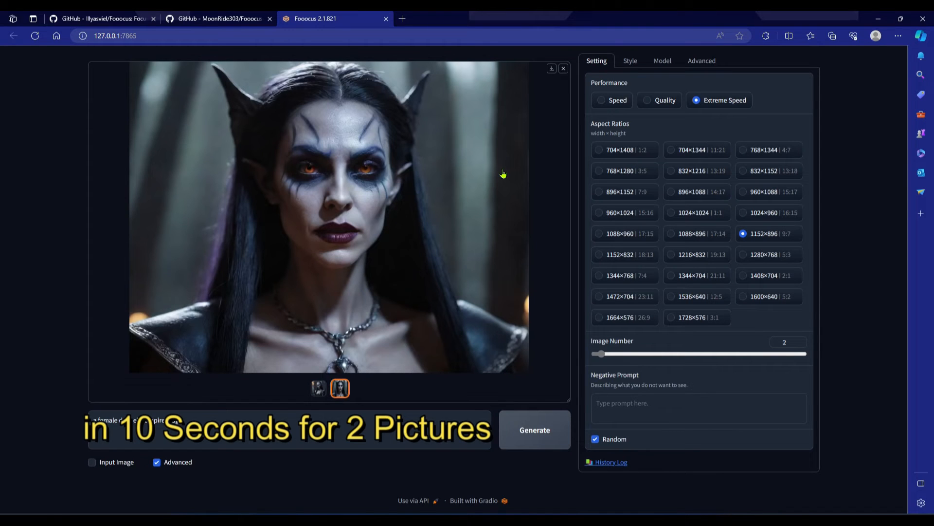
# - Set the performance to Quality, generate images of the female dark elf vampire mage and download the second image
pyautogui.click(658, 103)
pyautogui.click(538, 431)
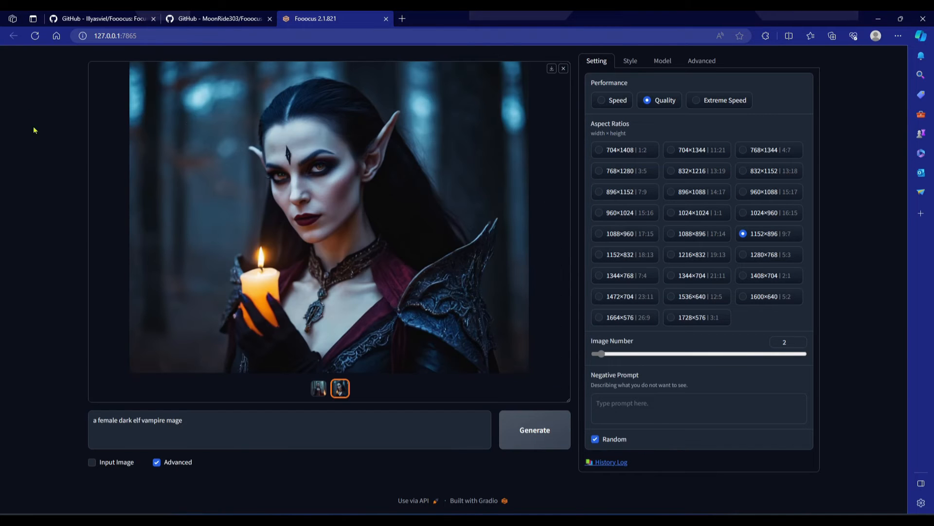
pyautogui.click(552, 70)
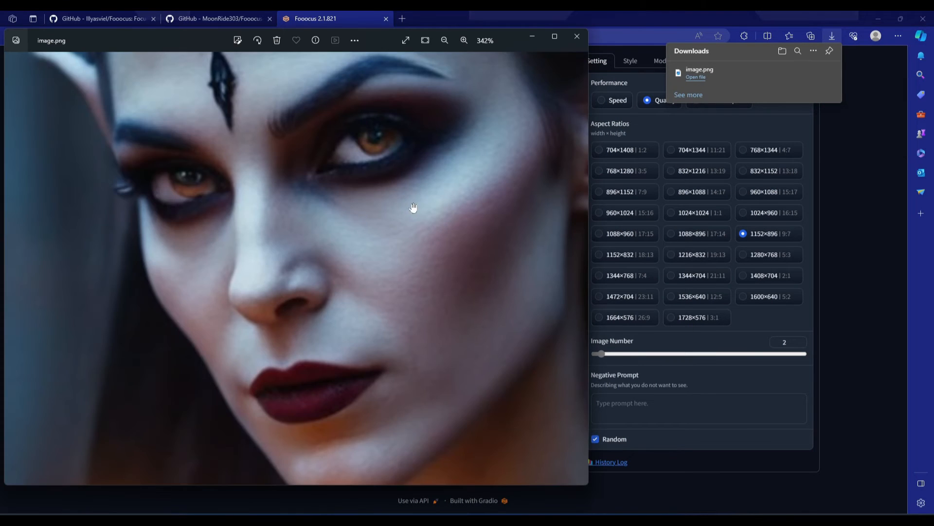
# - Inspect the hair, forehead and facial details of the downloaded image.png up close, and close the image viewer
pyautogui.moveTo(415, 209); pyautogui.dragTo(384, 297)
pyautogui.moveTo(392, 240); pyautogui.dragTo(453, 369)
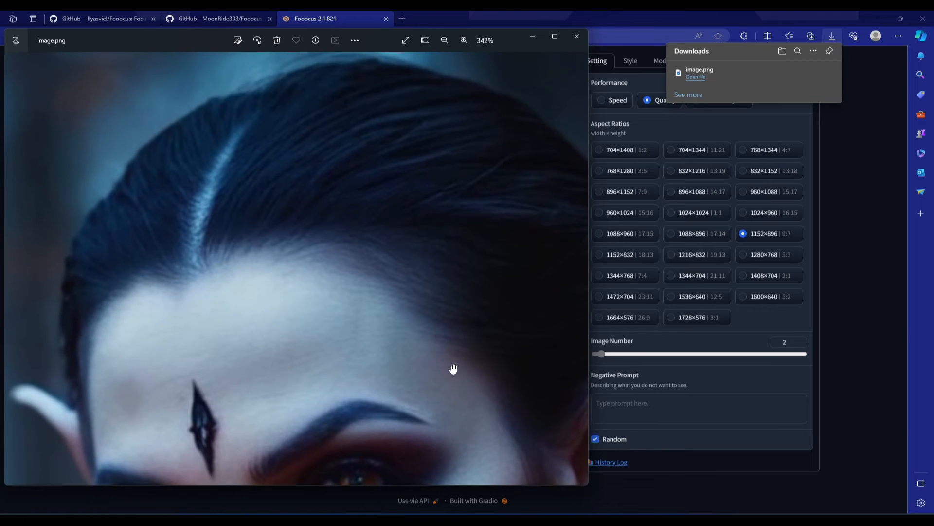
pyautogui.moveTo(349, 278); pyautogui.dragTo(377, 33)
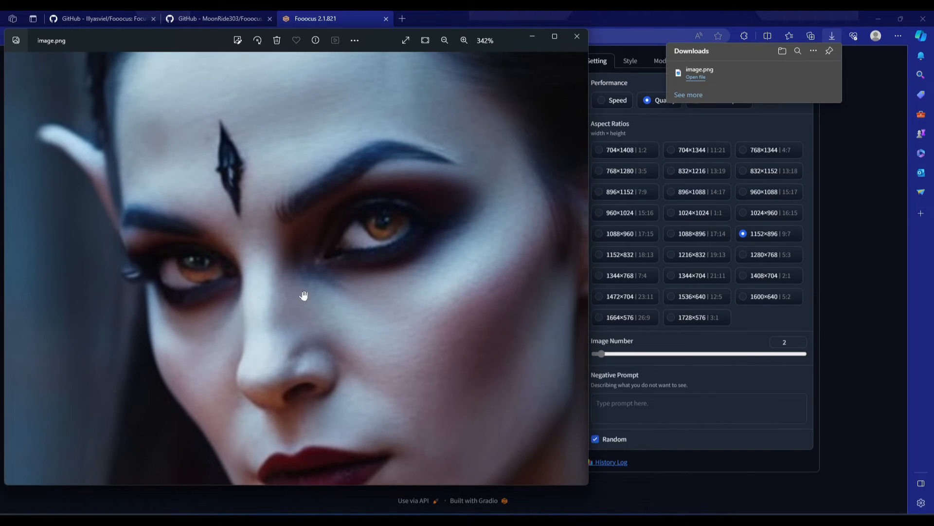
pyautogui.scroll(-1, 345, 271)
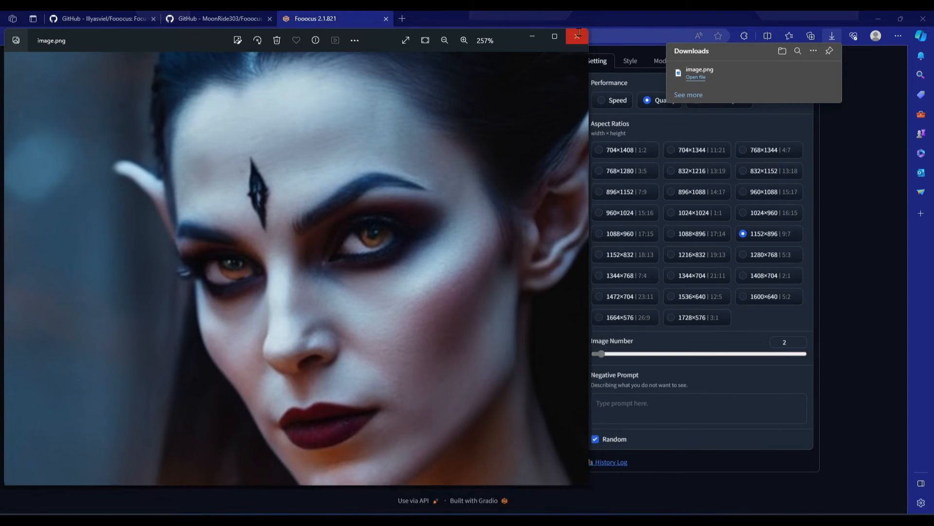
pyautogui.click(579, 37)
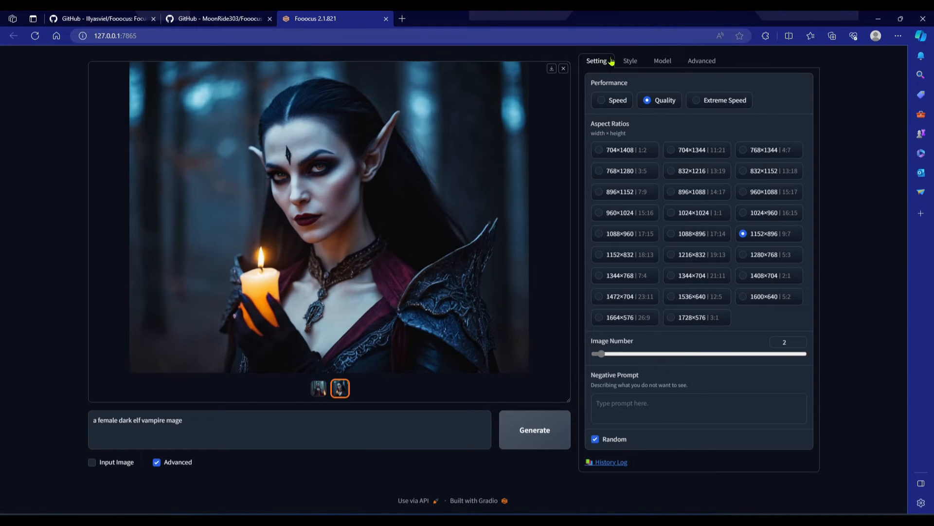
# - Add the Futuristic Cybernetic Robot and Futuristic Sci Fi styles and generate images with them
pyautogui.click(631, 62)
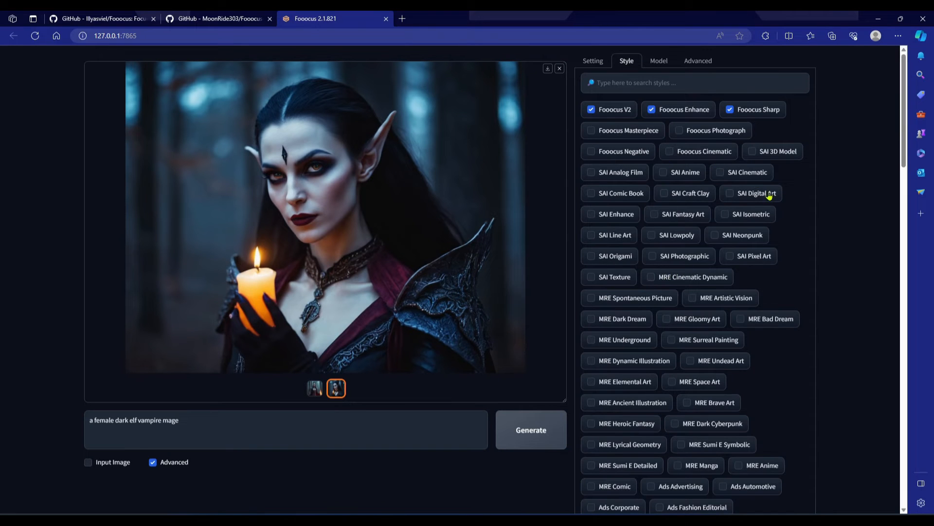
pyautogui.scroll(-3, 687, 243)
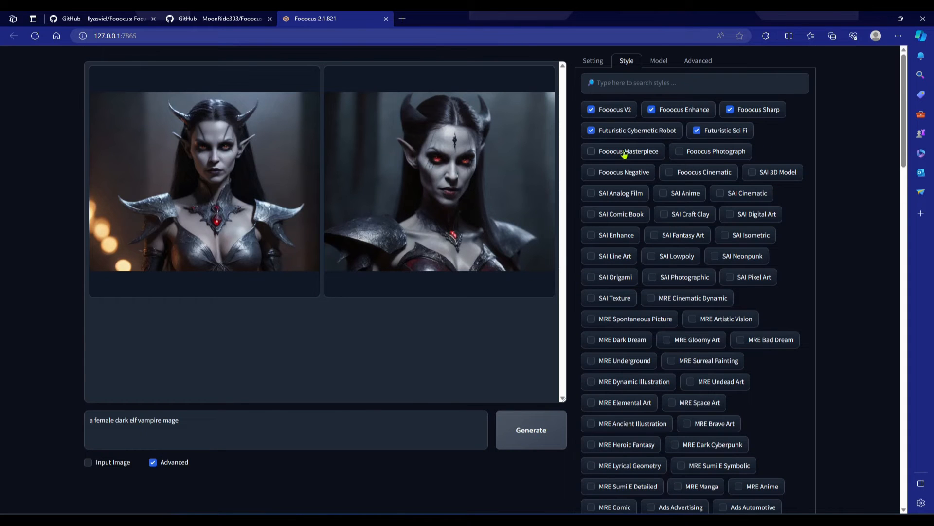
# - Replace the two futuristic styles with SAI Craft Clay, generate images, and view the first one full size
pyautogui.click(665, 214)
pyautogui.click(695, 131)
pyautogui.click(637, 131)
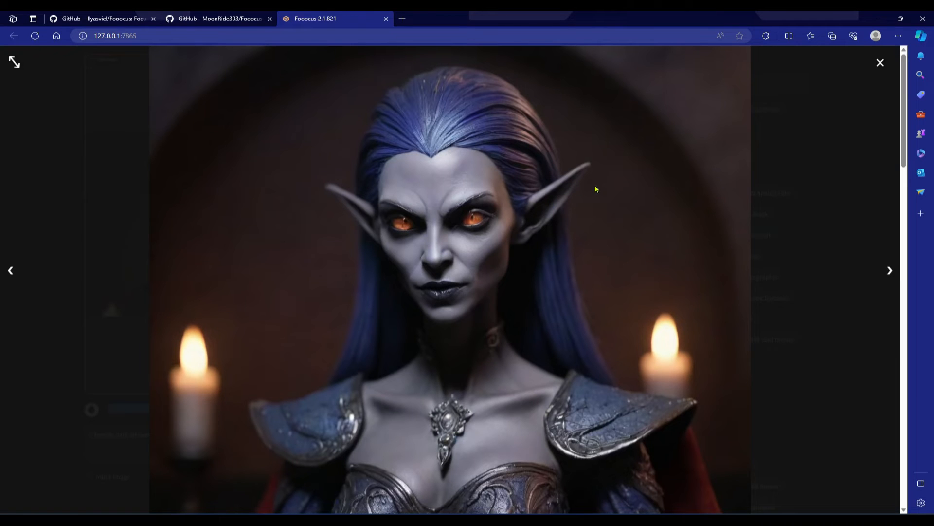
pyautogui.click(880, 63)
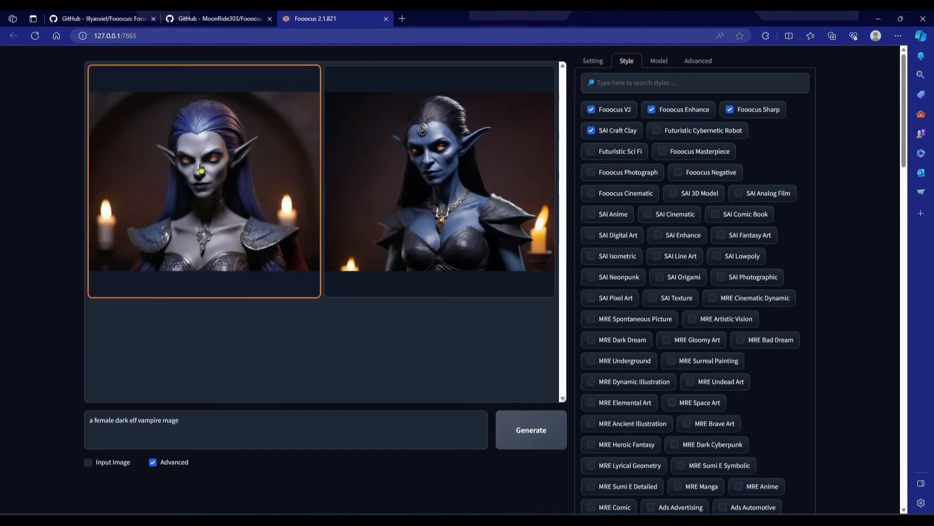
# - Make SAI Pixel Art the only active style, generate images, and view the second one full size
pyautogui.scroll(-2, 624, 247)
pyautogui.click(613, 228)
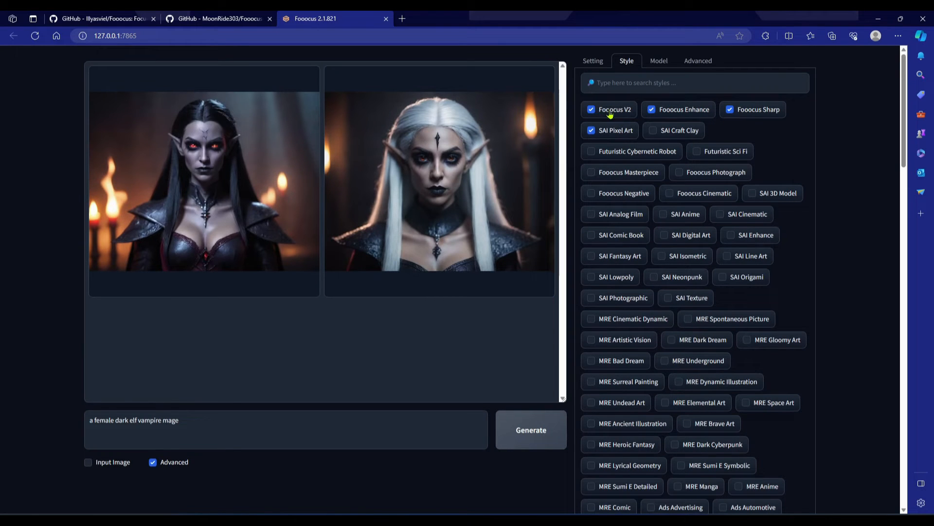
pyautogui.click(611, 111)
pyautogui.click(675, 111)
pyautogui.click(738, 112)
pyautogui.click(414, 181)
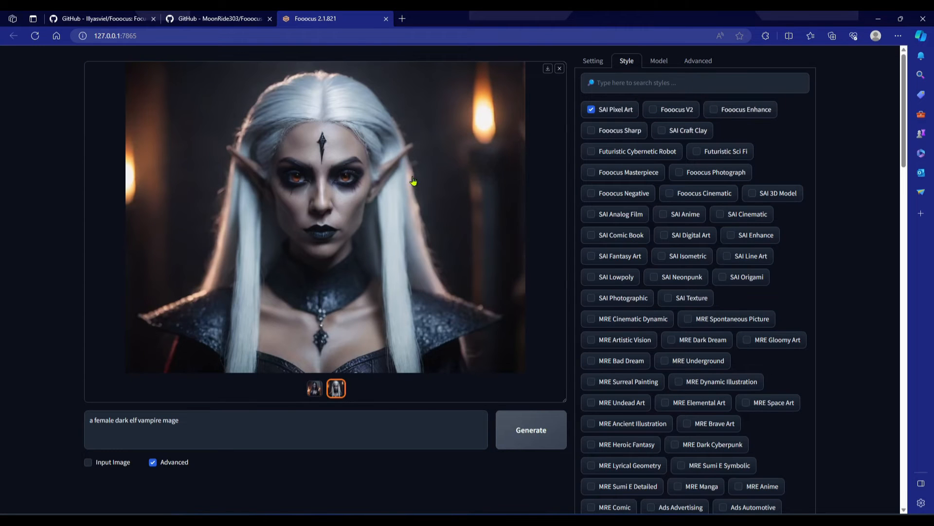
pyautogui.hotkey('ctrl', 'Return')
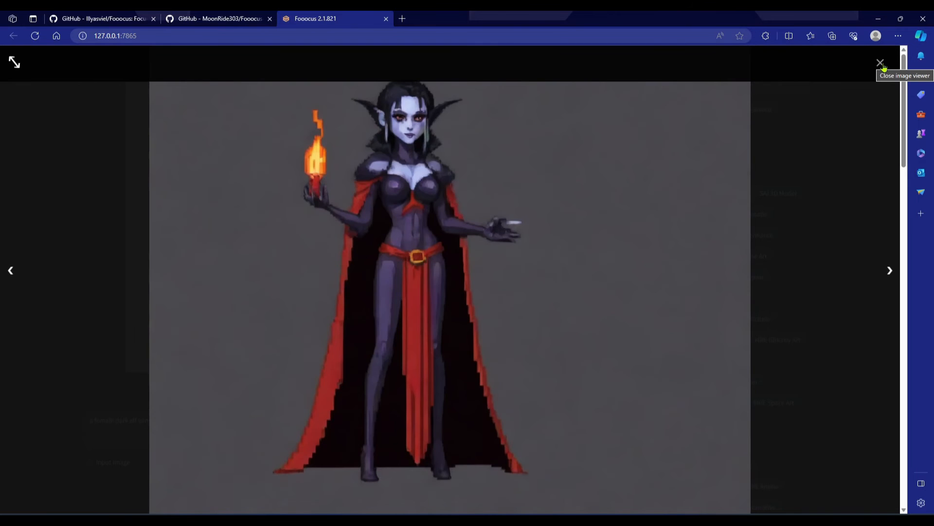
pyautogui.click(880, 63)
# - Replace the pixel art style with MRE Undead Art, generate images, and view one full size
pyautogui.scroll(-5, 662, 327)
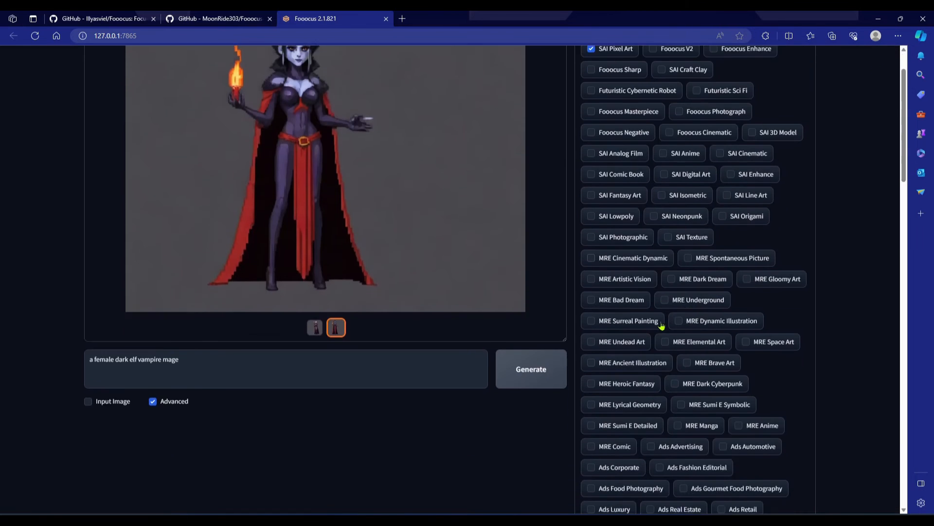
pyautogui.click(450, 194)
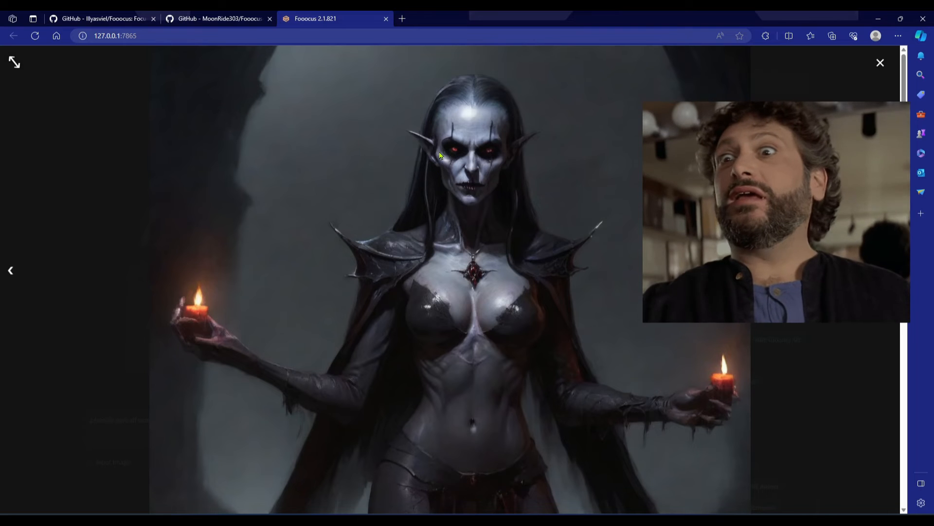
pyautogui.click(881, 64)
# - Make Fooocus Masterpiece the only active style, generate images, and enlarge the second one
pyautogui.scroll(3, 713, 320)
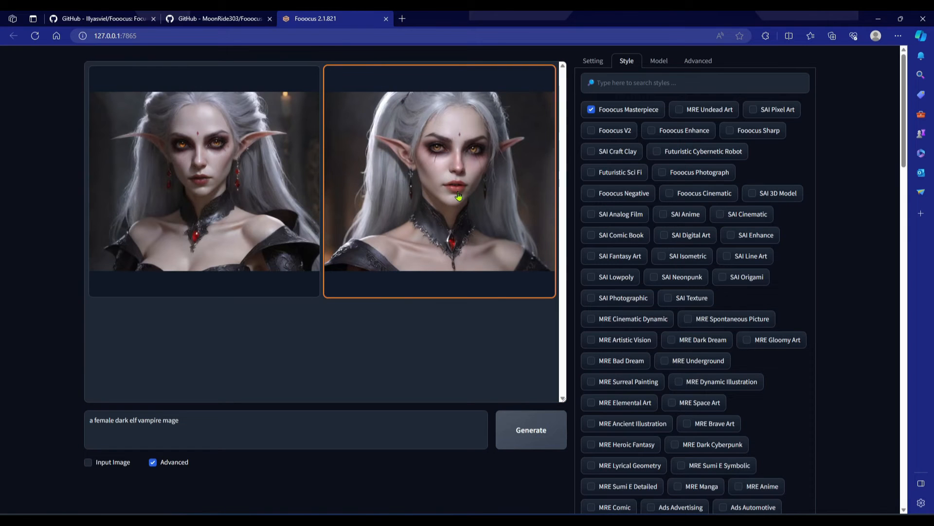
pyautogui.click(459, 196)
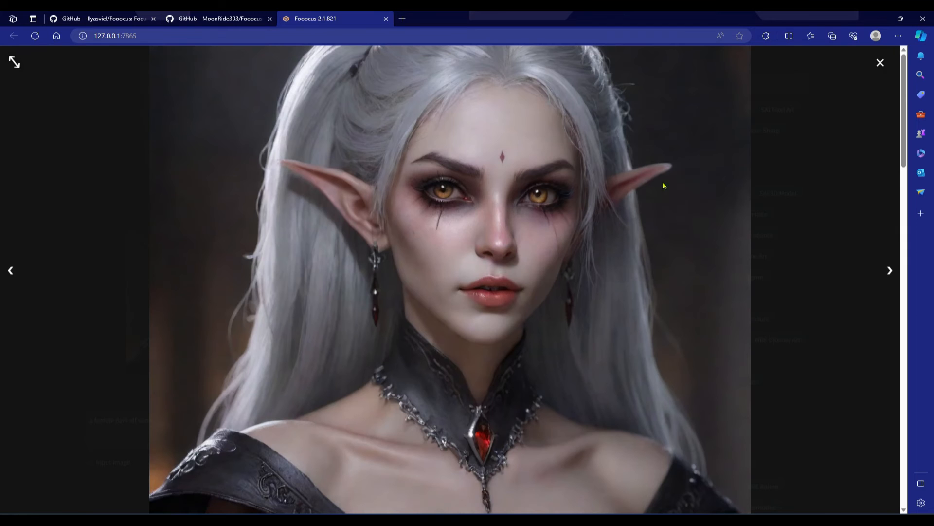
pyautogui.click(880, 64)
pyautogui.click(459, 155)
pyautogui.click(479, 227)
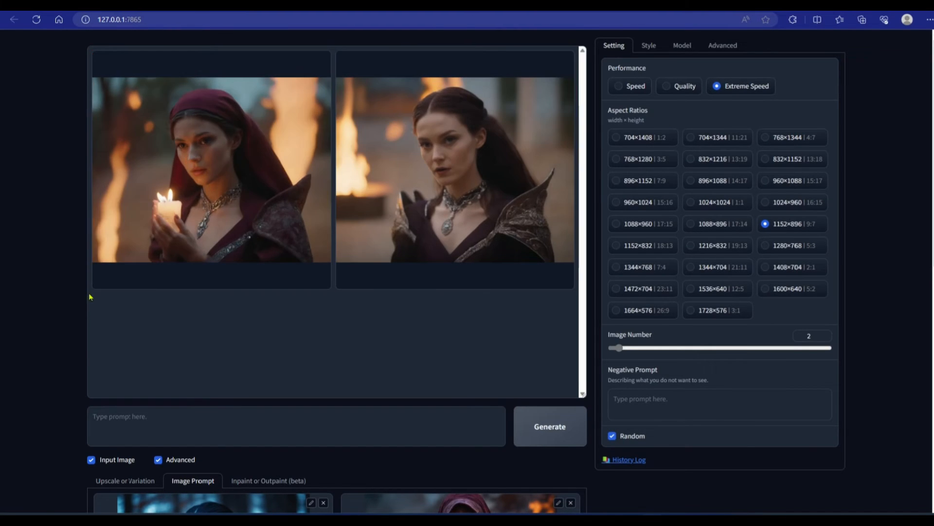
# - Compare the two generated images with the image prompt references and their PyraCanny and ImagePrompt modes, Stop At and Weight values
pyautogui.scroll(-4, 98, 317)
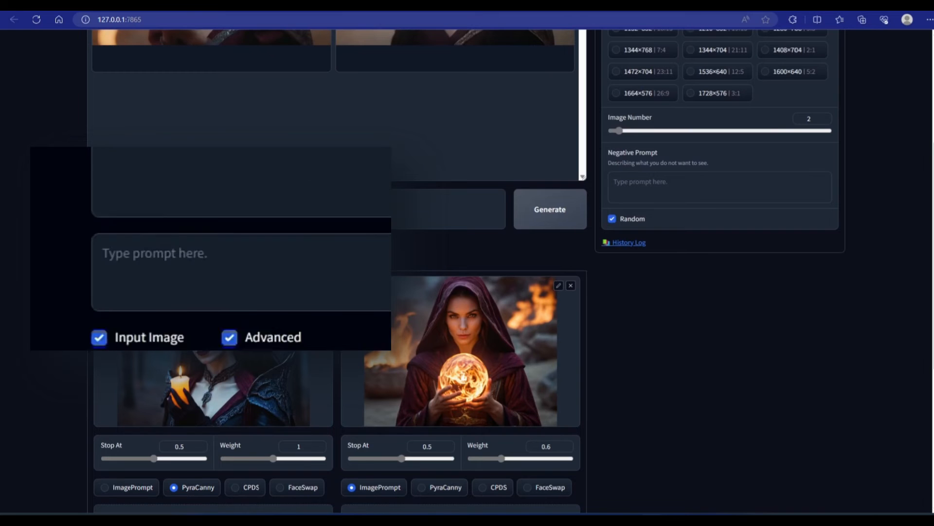
pyautogui.scroll(-3, 85, 244)
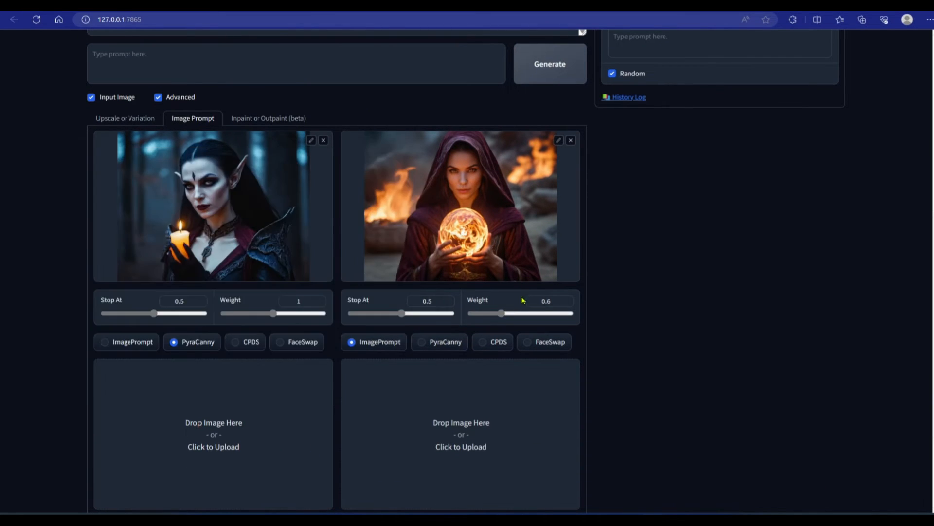
pyautogui.scroll(7, 519, 302)
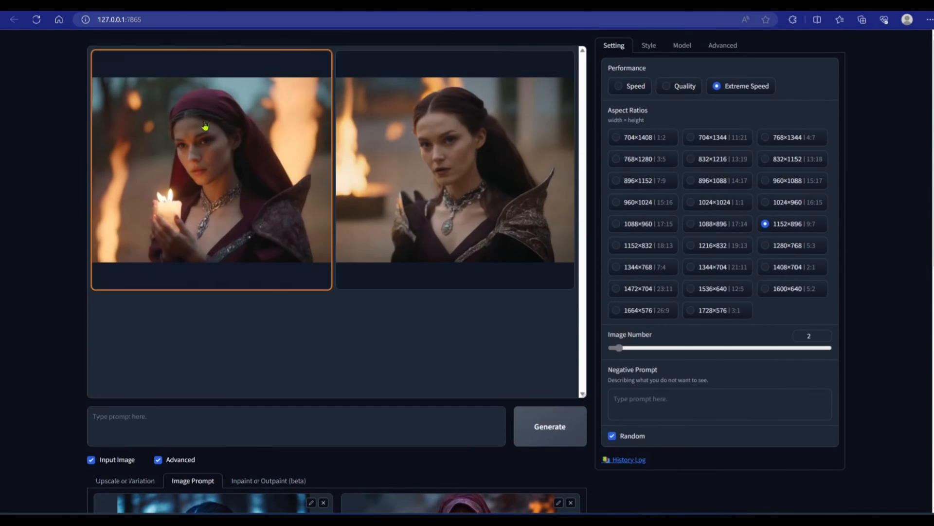
pyautogui.scroll(-6, 278, 179)
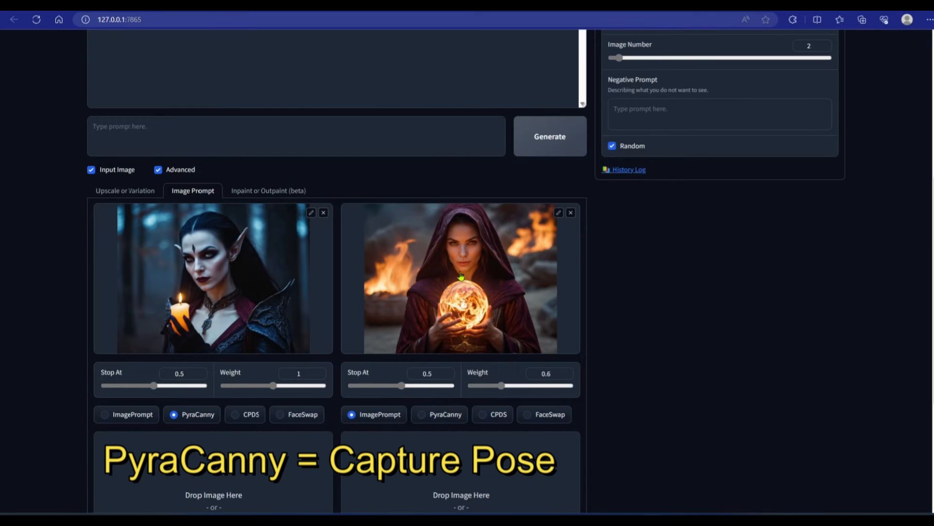
pyautogui.scroll(6, 446, 287)
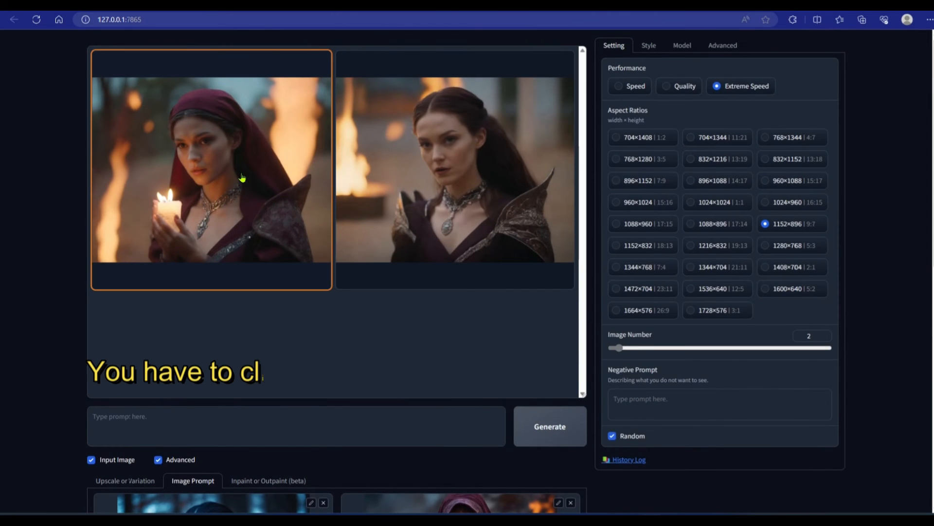
pyautogui.scroll(-3, 239, 189)
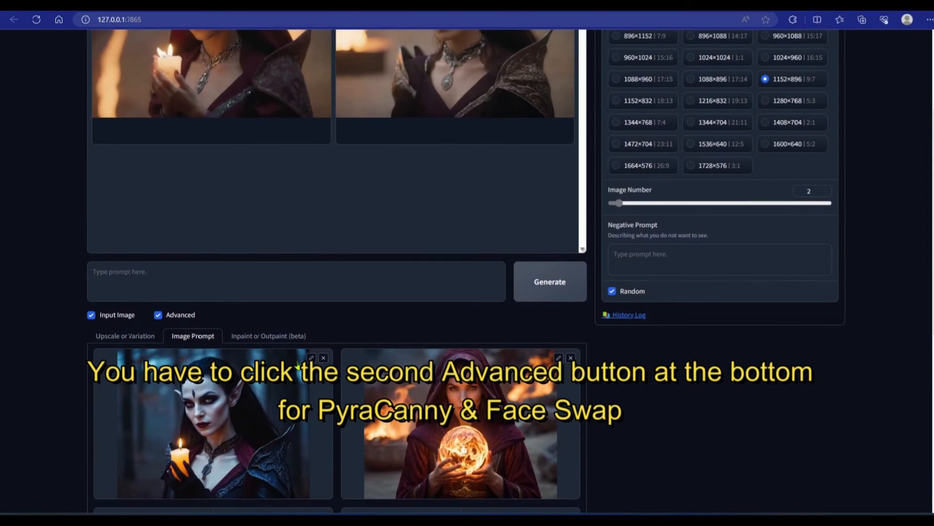
pyautogui.scroll(3, 365, 427)
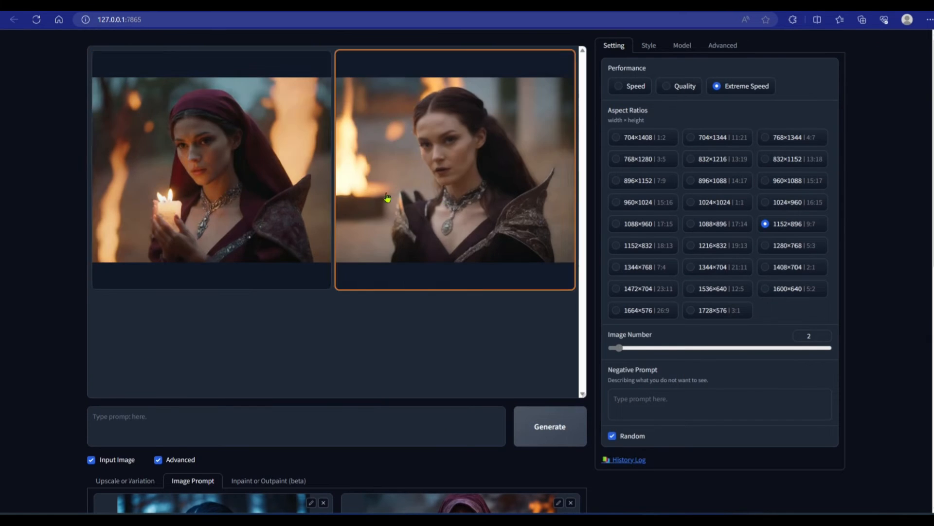
# - Switch the hooded woman reference image to FaceSwap and generate new images
pyautogui.scroll(-6, 183, 189)
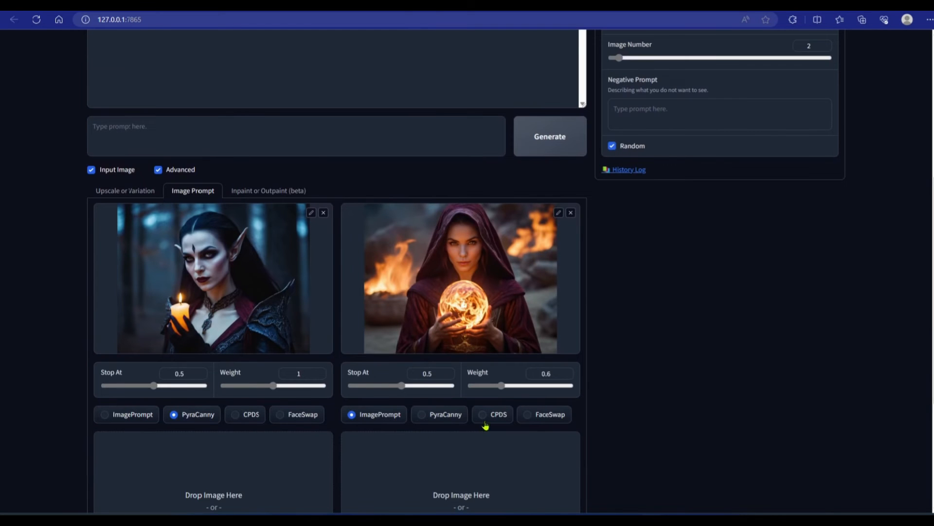
pyautogui.click(531, 415)
pyautogui.scroll(6, 342, 290)
pyautogui.click(547, 435)
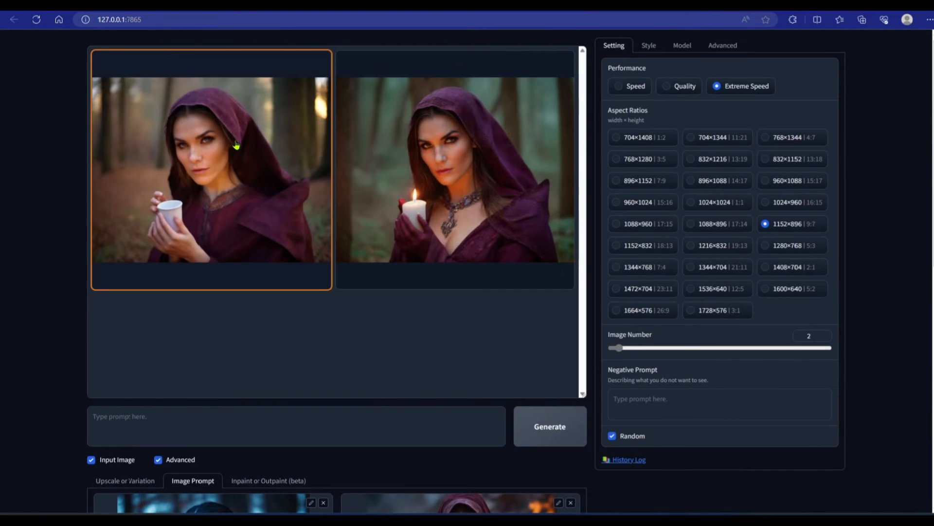
# - Enlarge the two face-swapped images one after the other
pyautogui.click(234, 191)
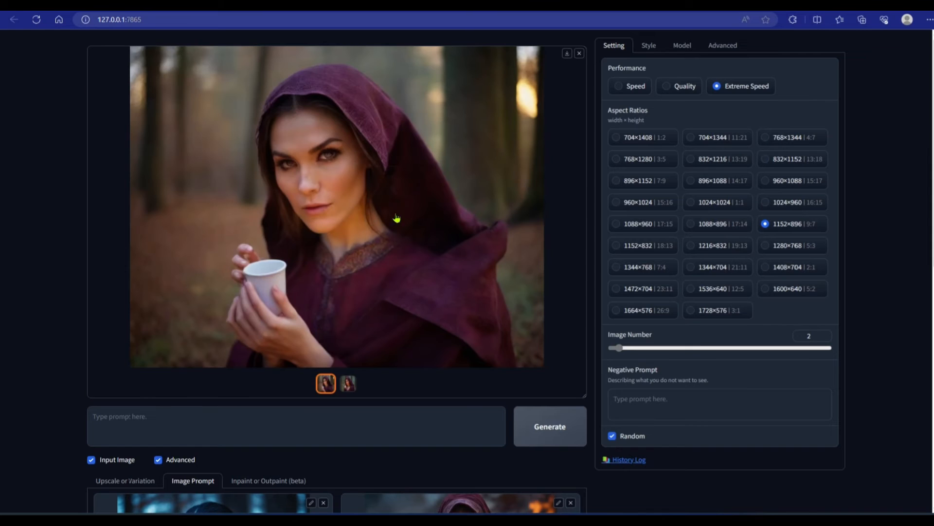
pyautogui.click(579, 53)
pyautogui.click(429, 225)
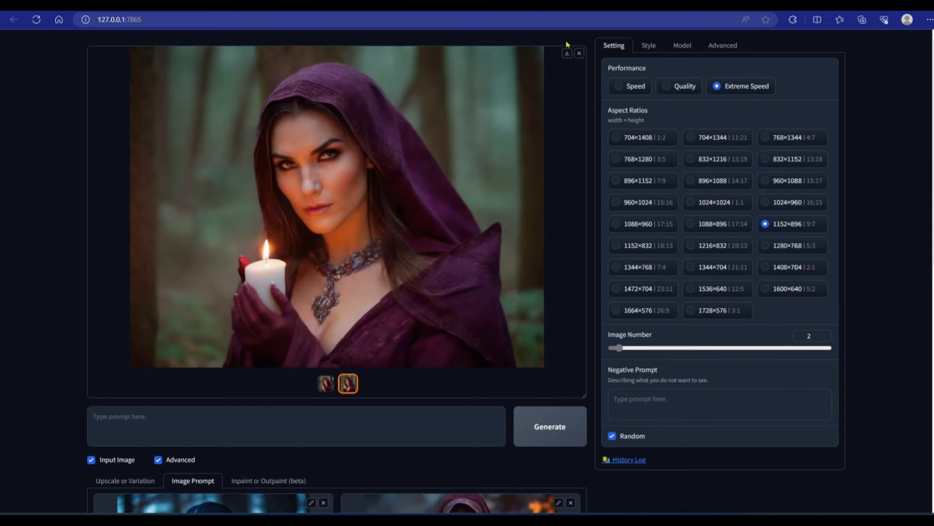
# - Set both reference images to CPDS, generate images, and compare them with the references
pyautogui.scroll(-6, 536, 146)
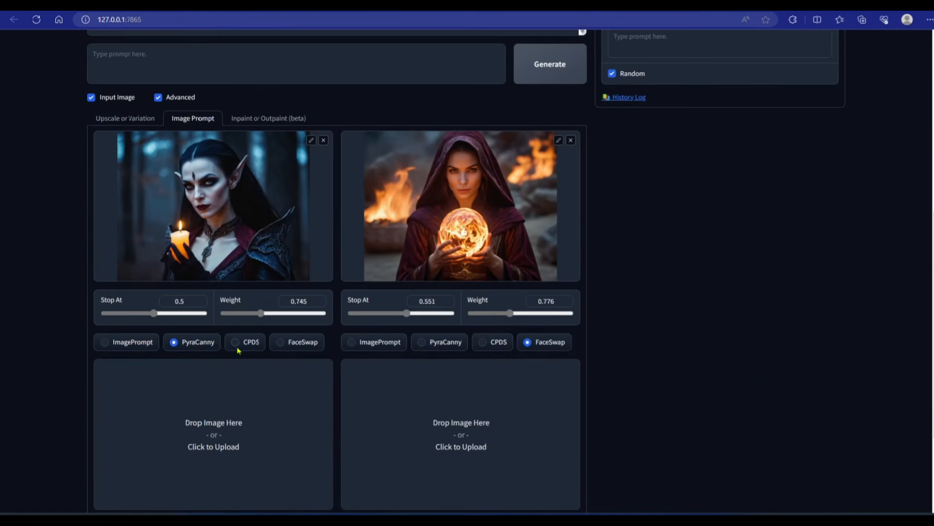
pyautogui.click(243, 348)
pyautogui.click(488, 346)
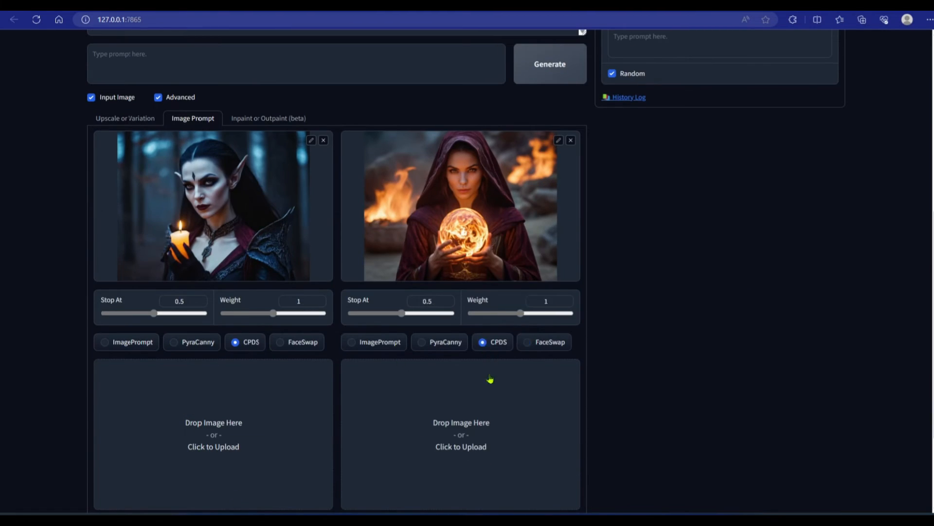
pyautogui.scroll(-1, 657, 314)
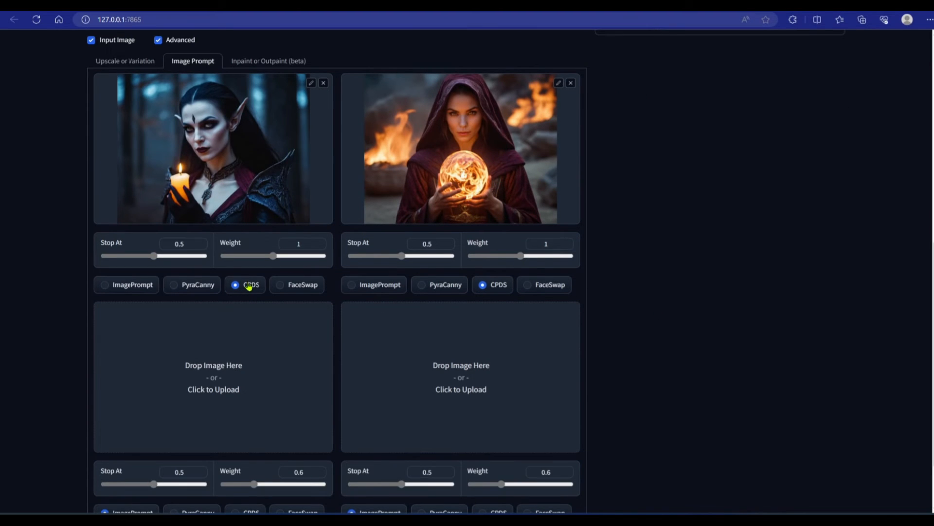
pyautogui.scroll(6, 549, 265)
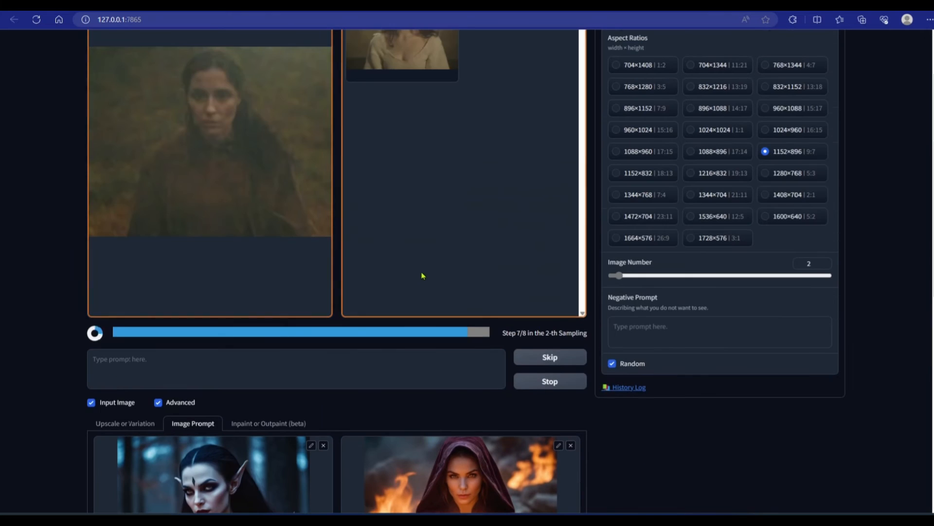
pyautogui.scroll(-6, 421, 276)
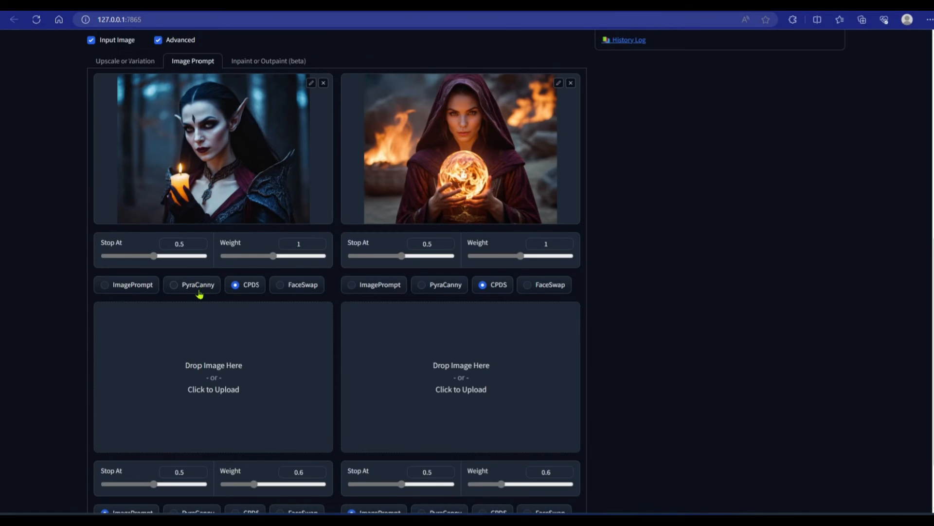
pyautogui.scroll(9, 433, 273)
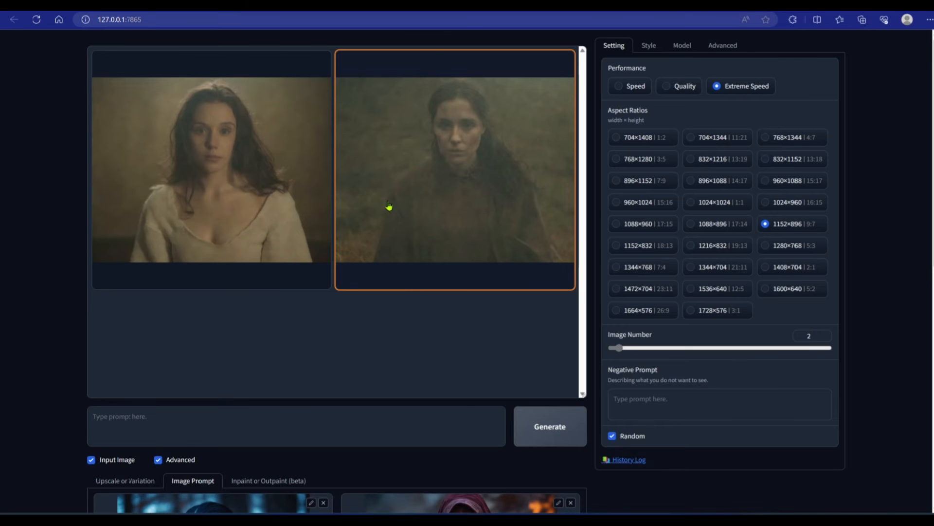
# - Open the Image Prompt documentation on GitHub and read its explanation of CPDS
pyautogui.scroll(-10, 388, 207)
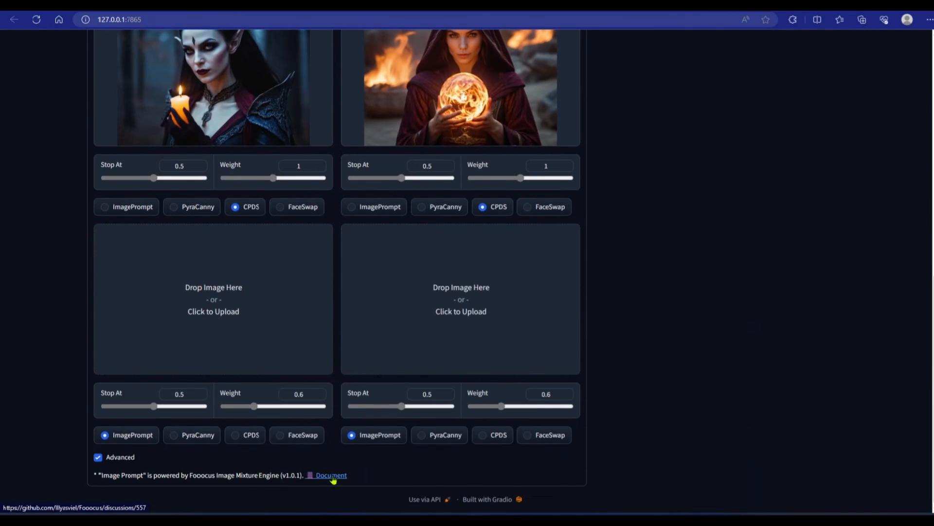
pyautogui.click(333, 479)
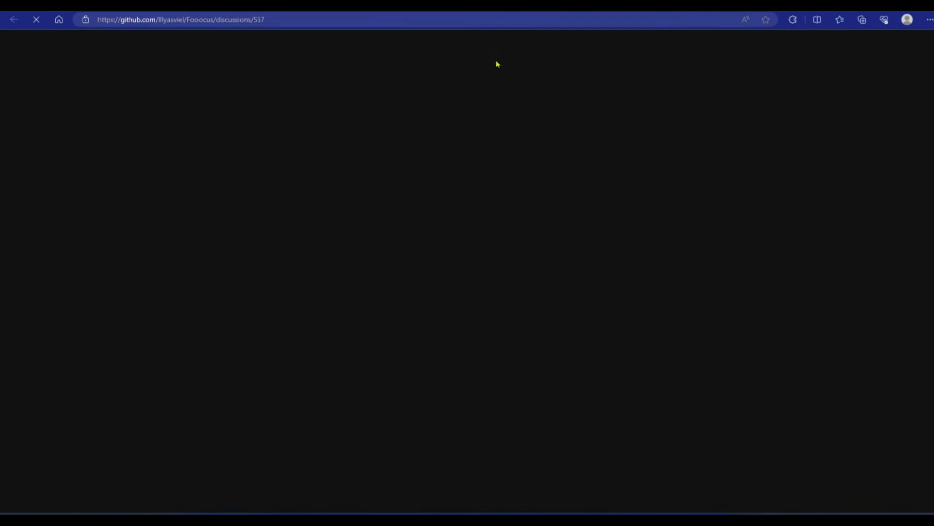
pyautogui.scroll(-12, 486, 246)
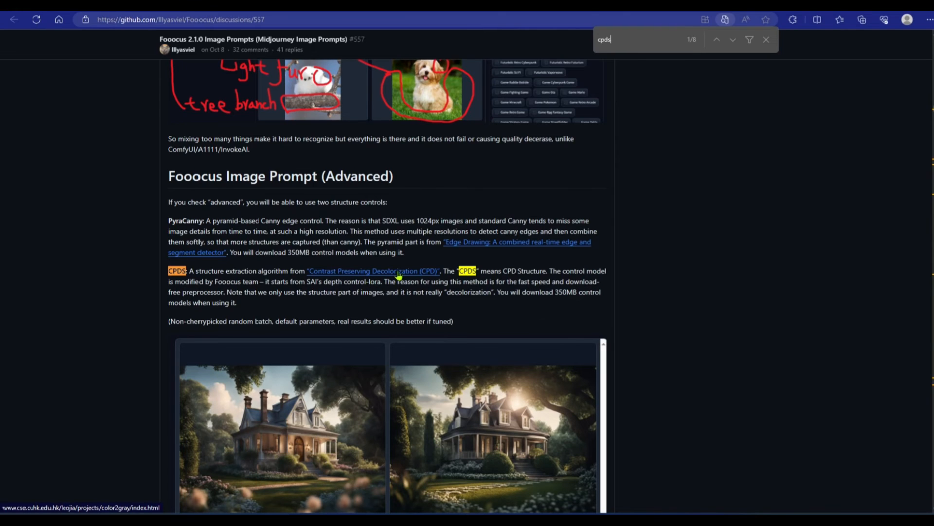
pyautogui.scroll(-1, 399, 276)
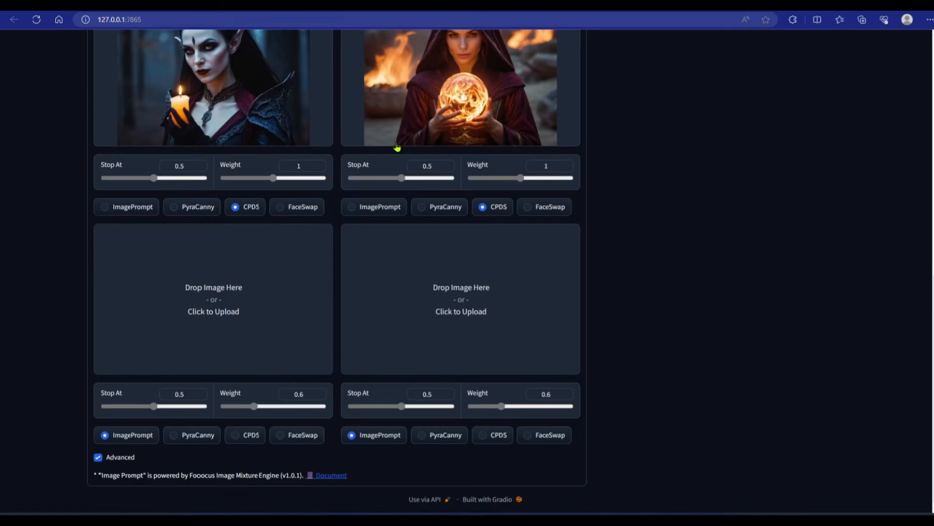
# - Remove the hooded woman reference image and generate new images from the dark elf CPDS reference alone
pyautogui.scroll(10, 385, 224)
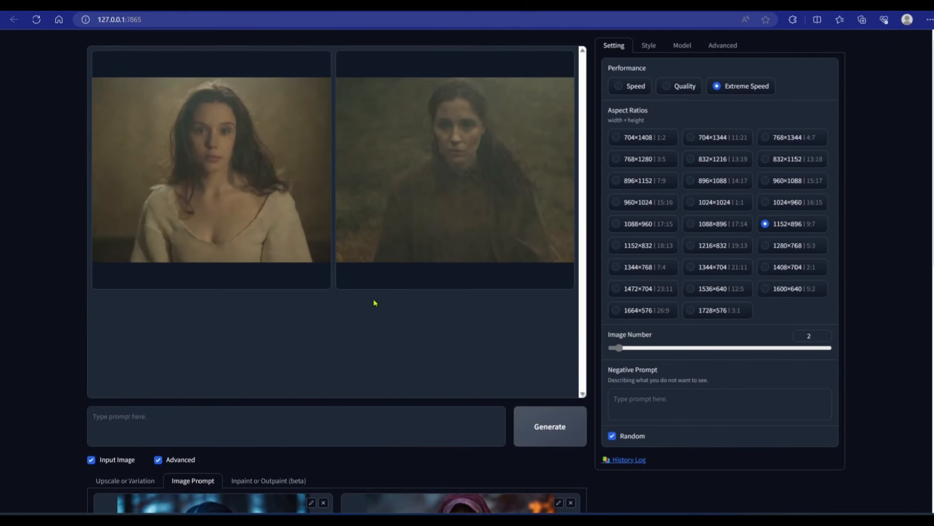
pyautogui.scroll(-6, 376, 302)
pyautogui.click(570, 213)
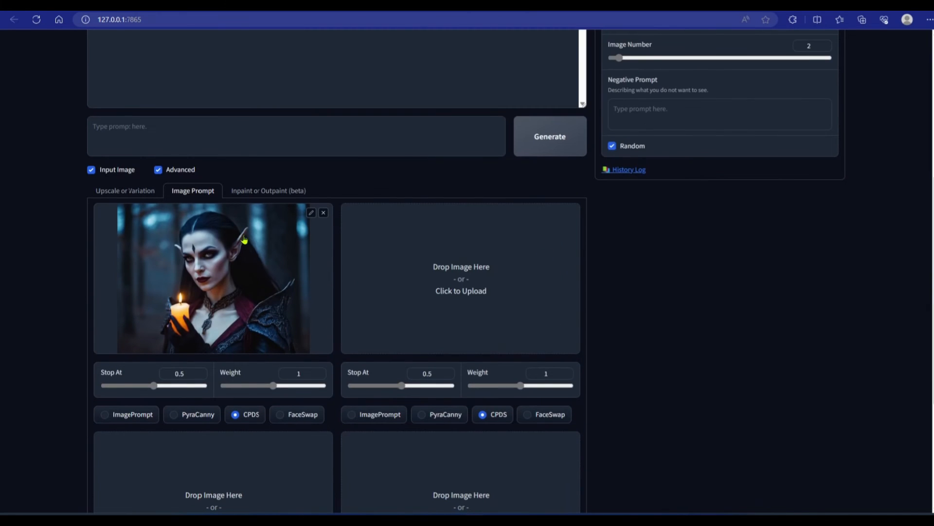
pyautogui.click(547, 147)
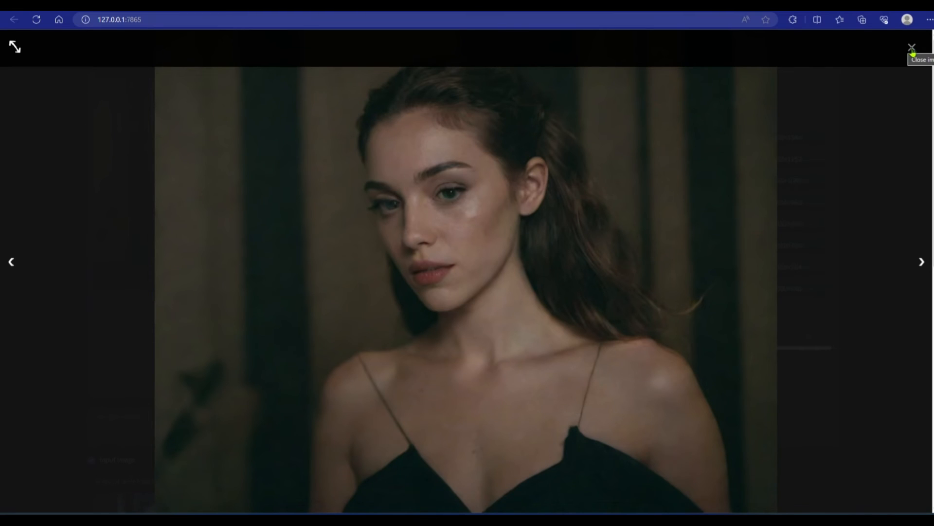
pyautogui.click(912, 47)
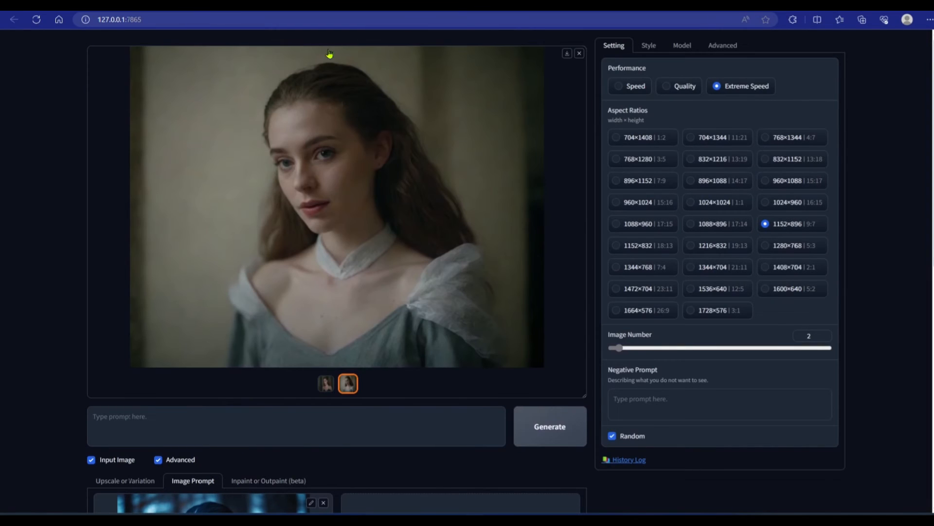
pyautogui.click(579, 53)
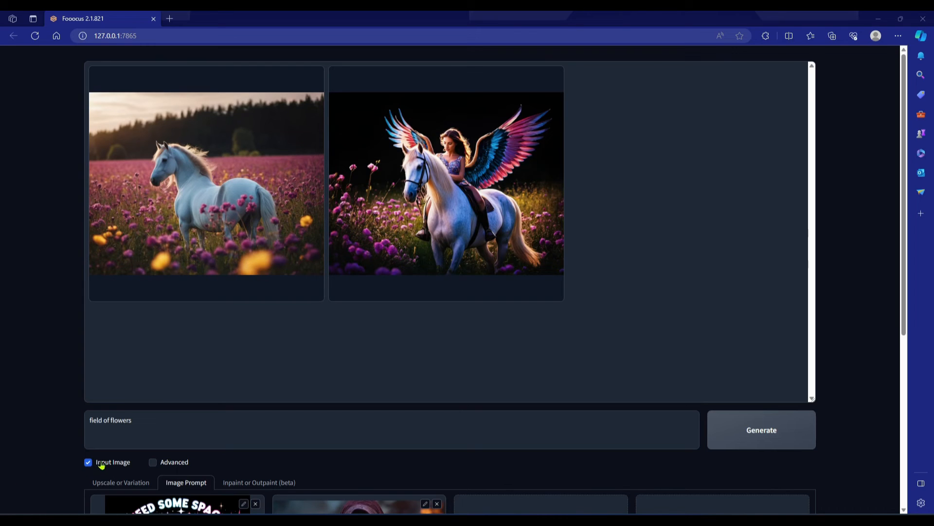
# - Compare the two "field of flowers" images with their winged unicorn and hooded woman references, enlarging the horse rider image
pyautogui.click(165, 419)
pyautogui.scroll(-3, 228, 438)
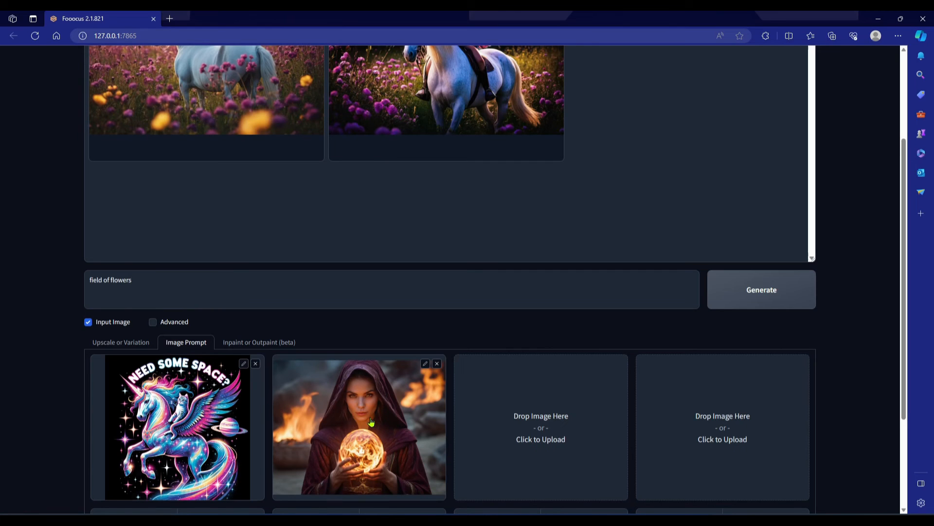
pyautogui.scroll(3, 158, 280)
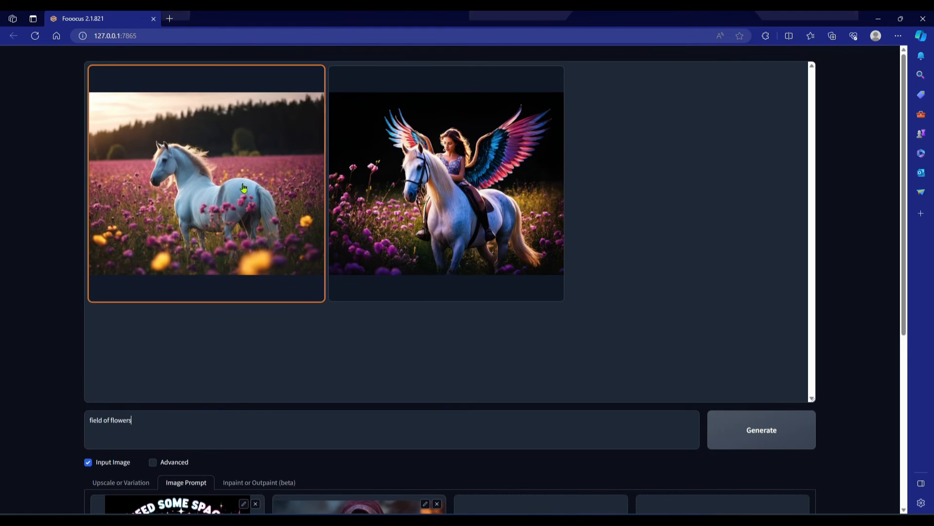
pyautogui.click(457, 186)
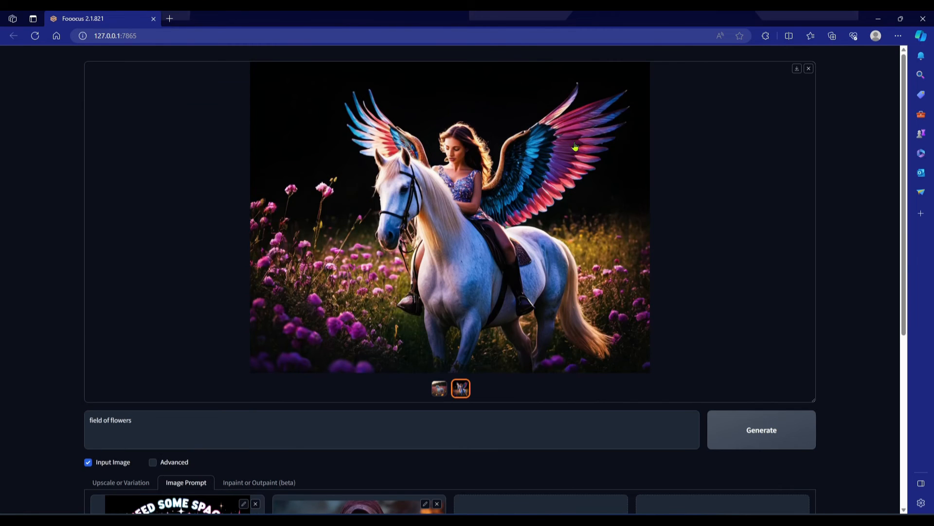
pyautogui.scroll(-3, 518, 203)
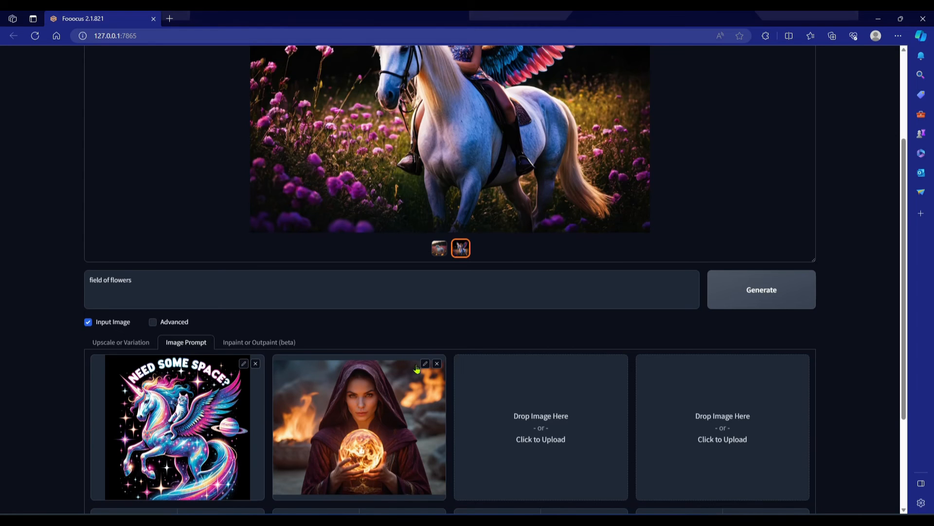
pyautogui.scroll(3, 419, 377)
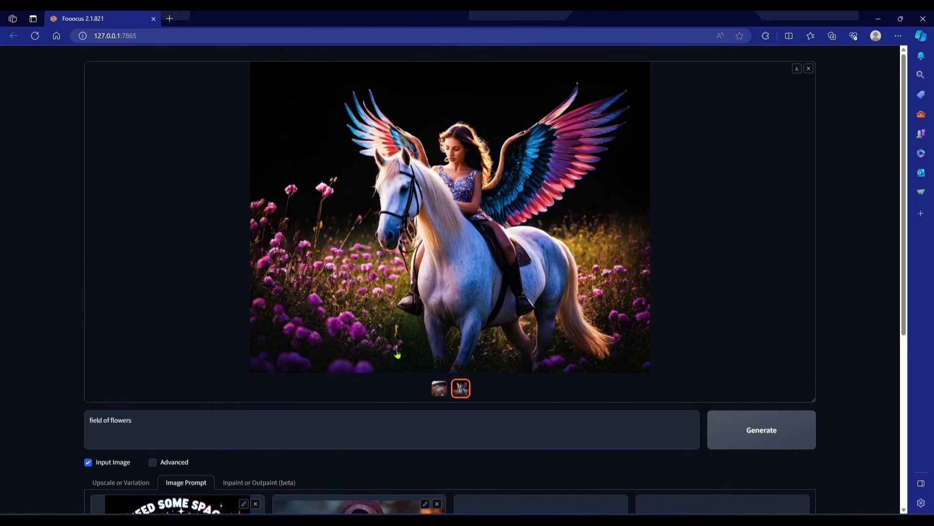
# - Review the example image prompts and results in the Fooocus Image Prompts discussion on GitHub
pyautogui.scroll(-3, 397, 355)
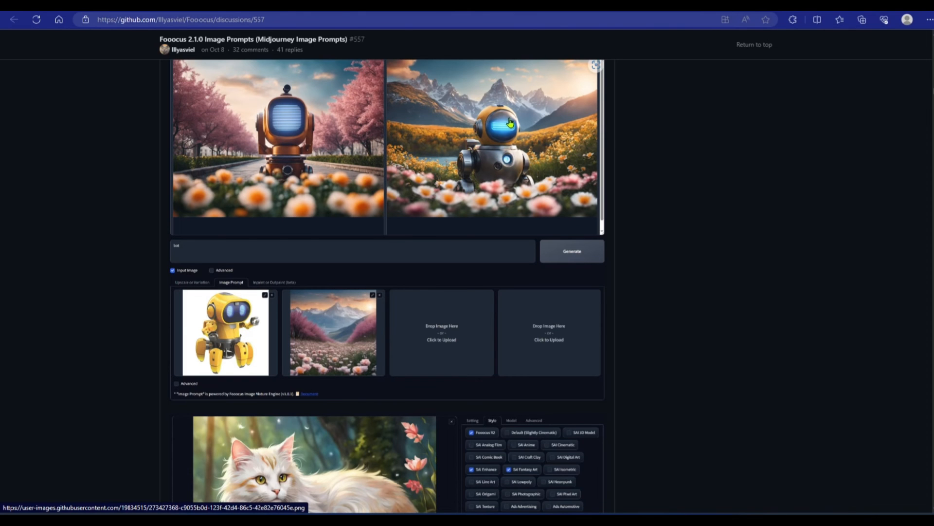
pyautogui.scroll(-20, 512, 119)
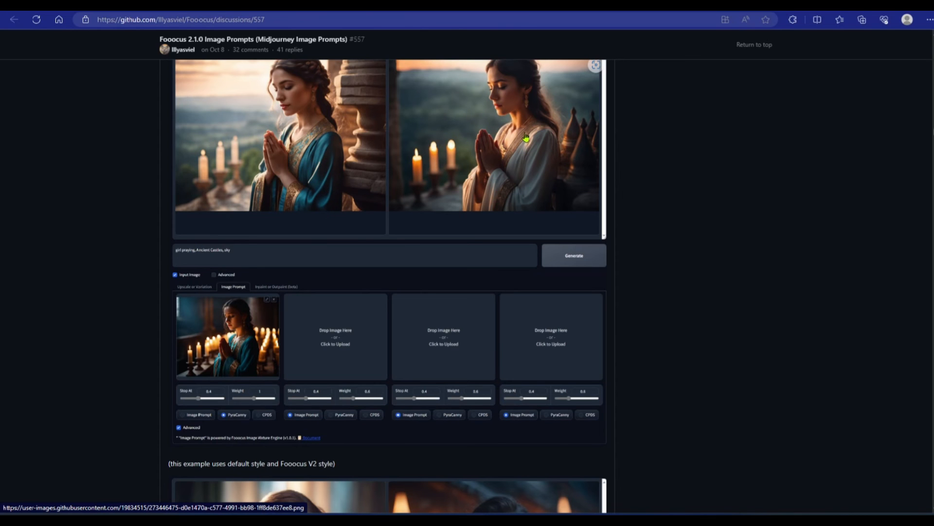
pyautogui.scroll(-5, 524, 155)
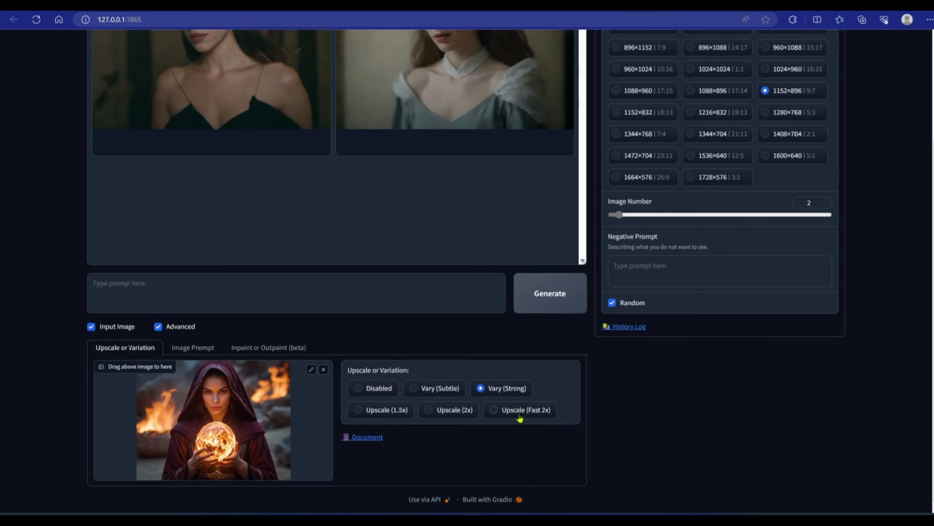
# - Upscale the hooded woman image with Upscale (Fast 2x) and enlarge the result
pyautogui.click(452, 419)
pyautogui.scroll(1, 451, 323)
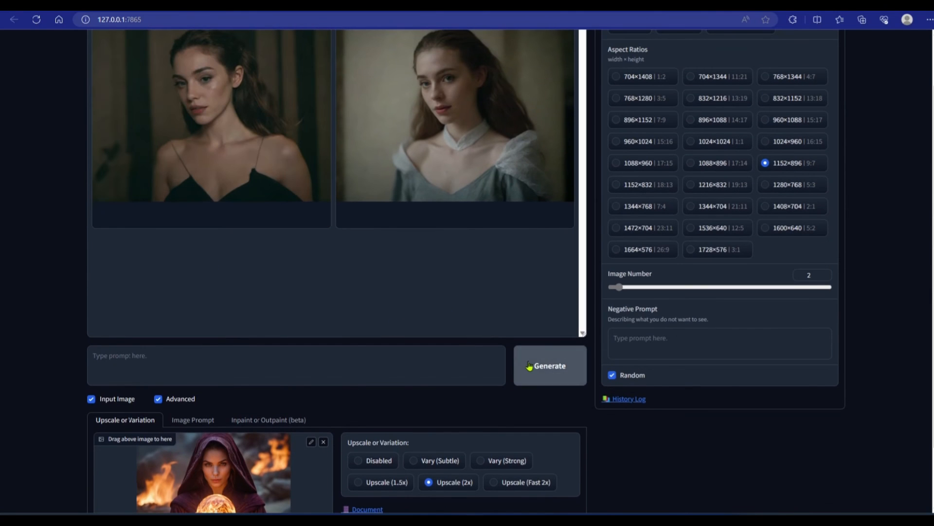
pyautogui.click(534, 486)
pyautogui.click(563, 373)
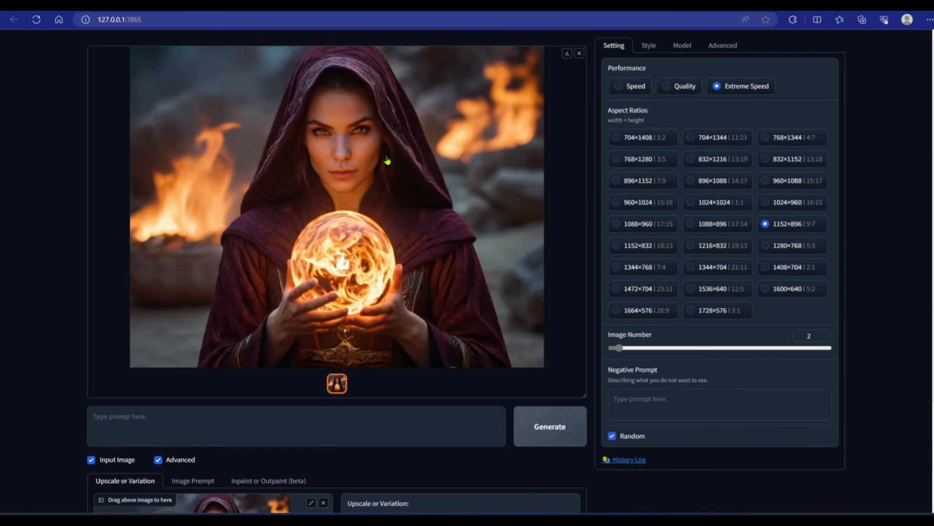
pyautogui.click(334, 151)
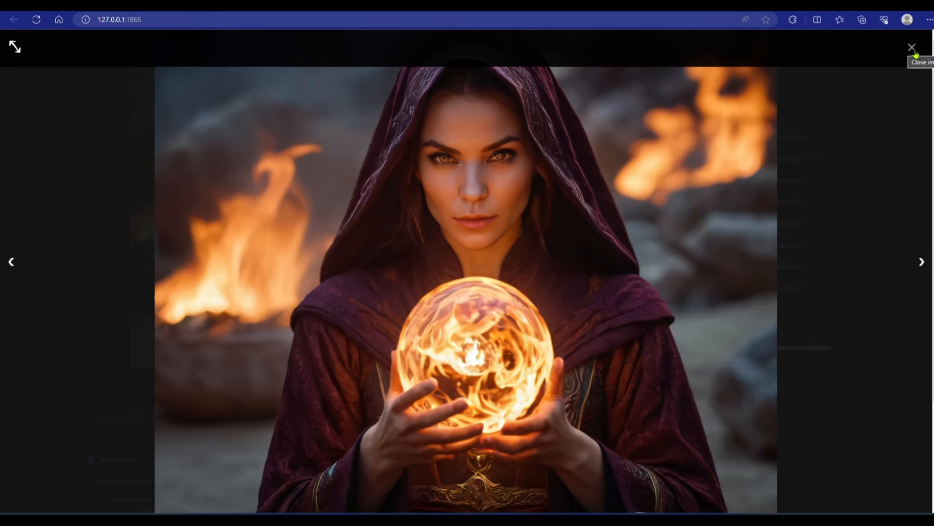
pyautogui.click(912, 47)
# - Generate Vary (Strong) variations of the hooded woman image with the prompt "dark elf zombie"
pyautogui.click(481, 388)
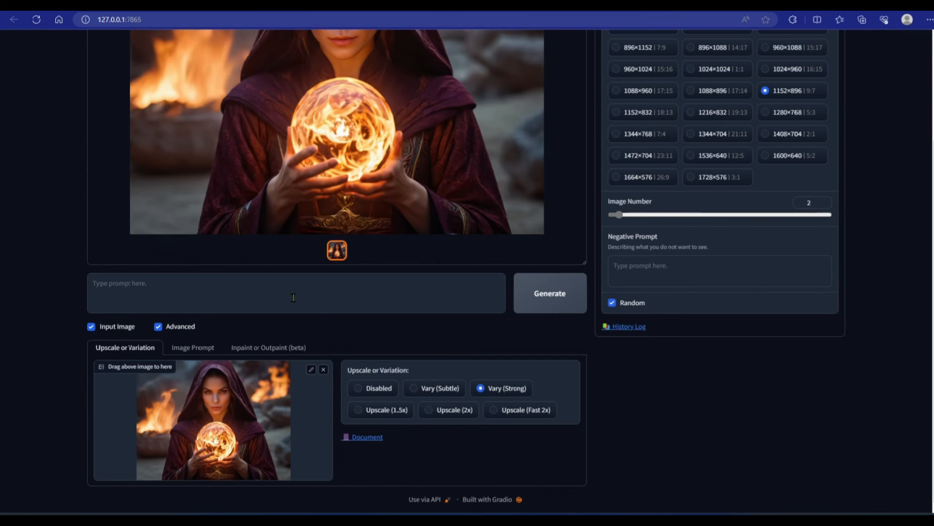
pyautogui.write('dark elf zombie')
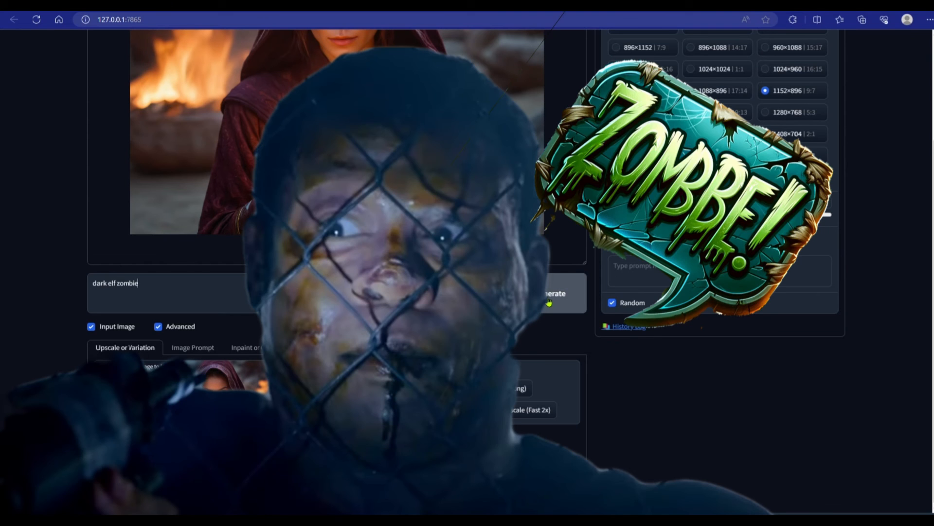
pyautogui.click(549, 303)
pyautogui.scroll(3, 431, 250)
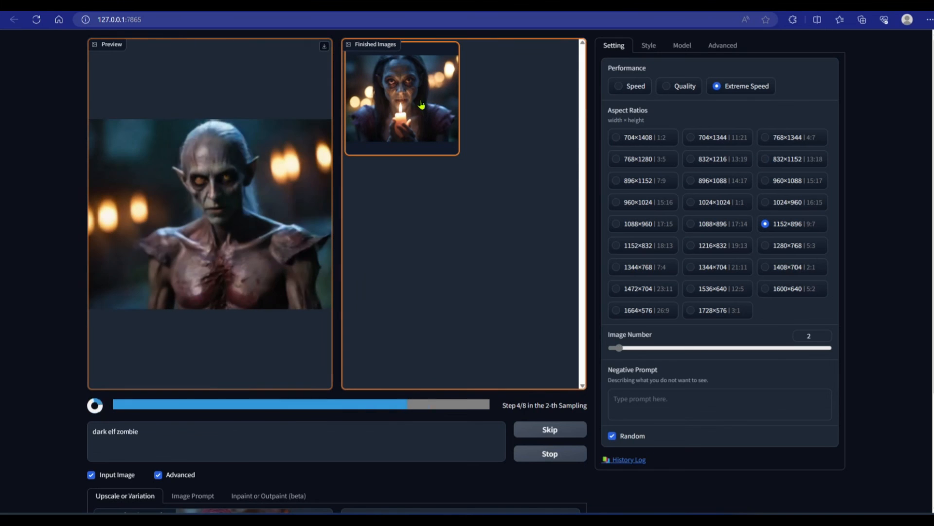
# - Look at both dark elf zombie variations and enlarge the white-haired one to full view
pyautogui.click(421, 105)
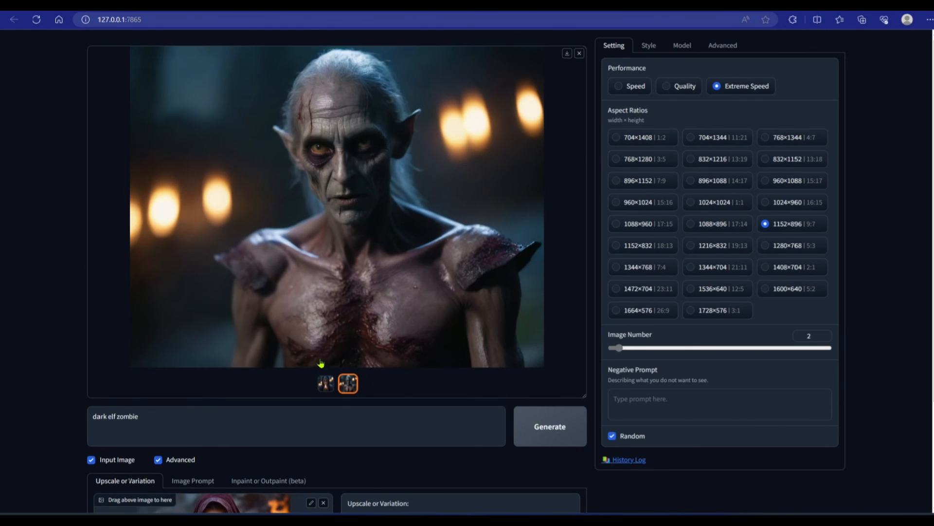
pyautogui.click(370, 171)
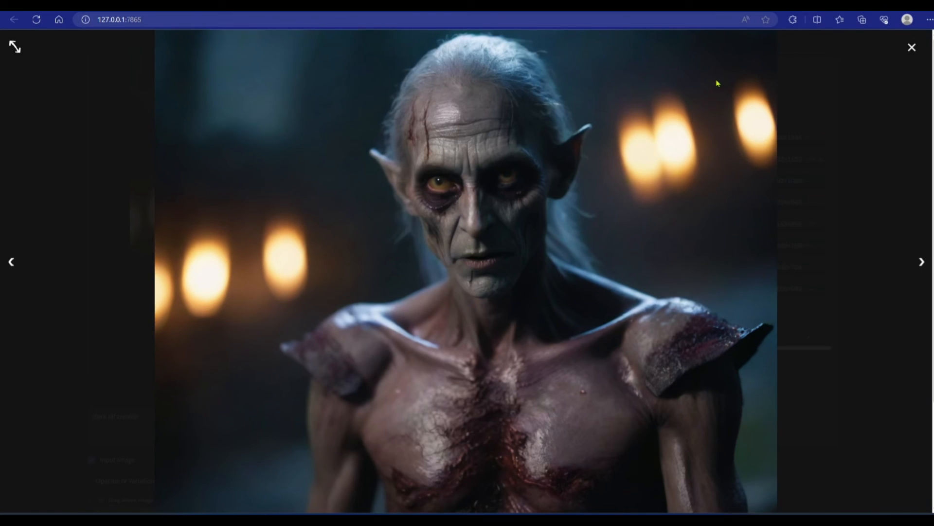
pyautogui.click(912, 47)
# - Load the crowned elf image with the flaming bowl as the Inpaint or Outpaint source
pyautogui.scroll(-3, 263, 235)
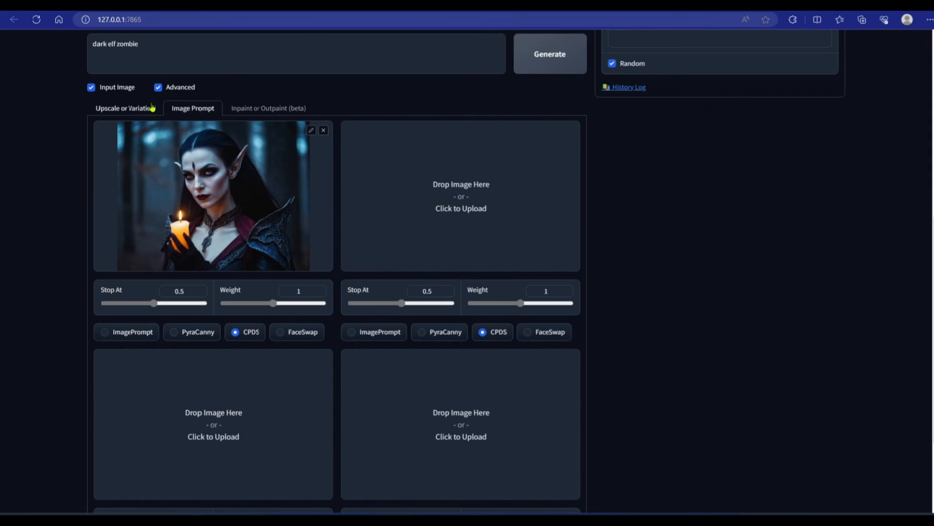
pyautogui.click(197, 348)
pyautogui.scroll(-5, 197, 348)
pyautogui.click(251, 111)
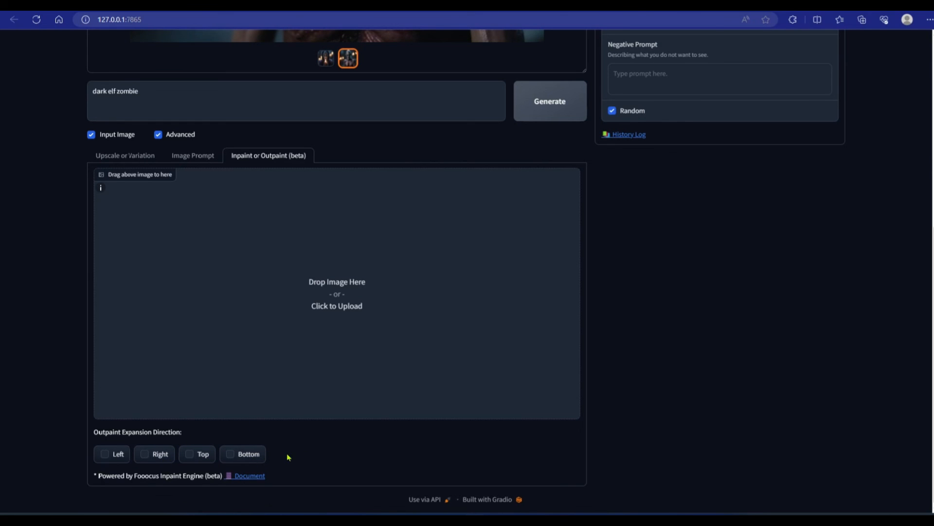
pyautogui.click(352, 269)
pyautogui.doubleClick(282, 105)
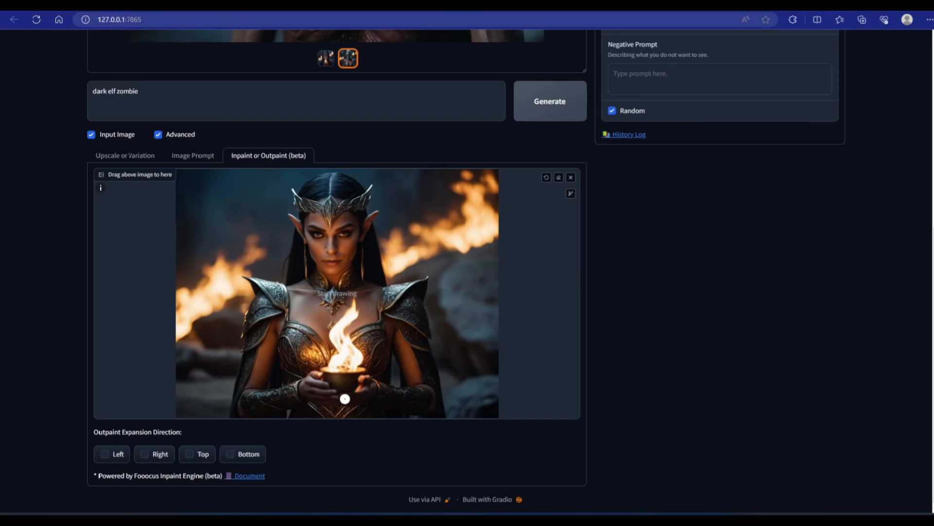
# - Choose Left and Bottom as outpaint expansion directions and enlarge the inpaint brush
pyautogui.click(243, 458)
pyautogui.click(112, 454)
pyautogui.click(571, 194)
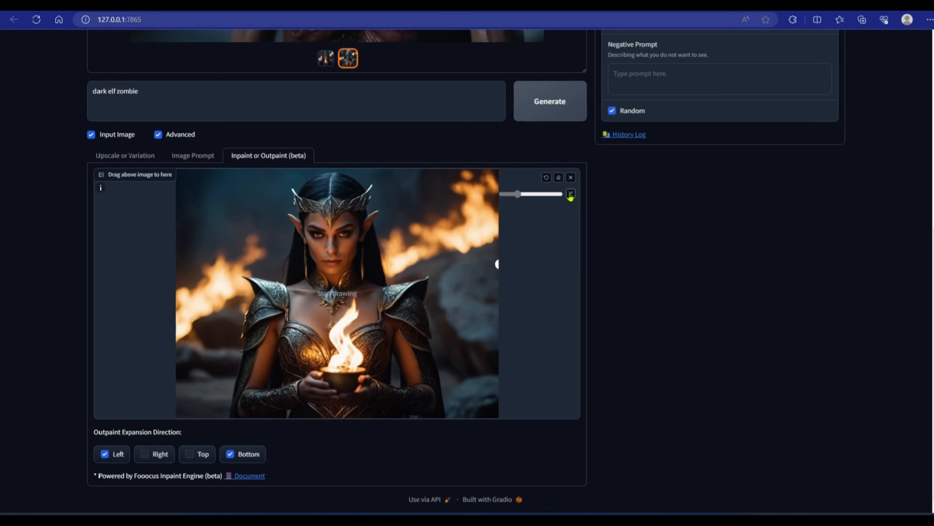
pyautogui.moveTo(517, 194); pyautogui.dragTo(532, 195)
# - Set the negative prompt to "NSFW" and paint the inpaint mask over the elf's hair around the crown and face
pyautogui.write('SFW')
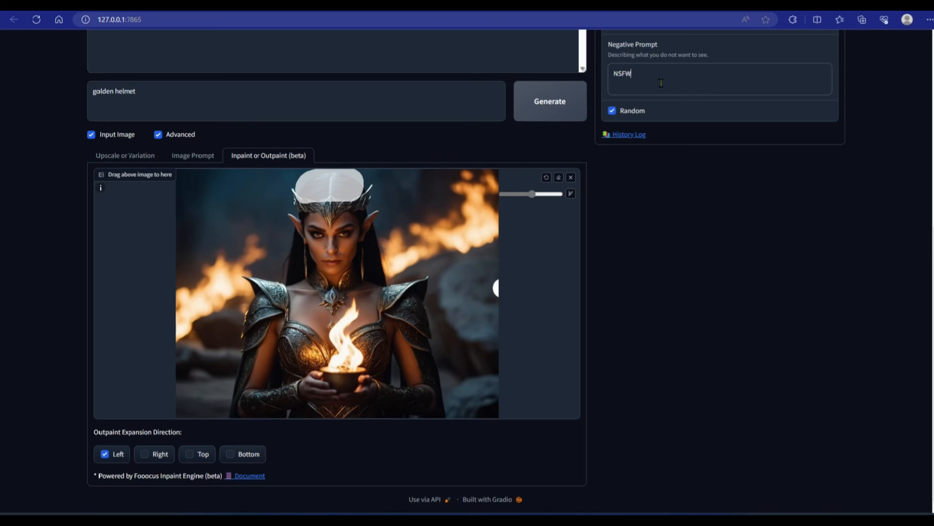
pyautogui.moveTo(352, 189)
pyautogui.mouseDown()
pyautogui.moveTo(368, 187)
pyautogui.moveTo(298, 188)
pyautogui.mouseUp()
pyautogui.moveTo(368, 215)
pyautogui.mouseDown()
pyautogui.moveTo(381, 275)
pyautogui.moveTo(367, 267)
pyautogui.mouseUp()
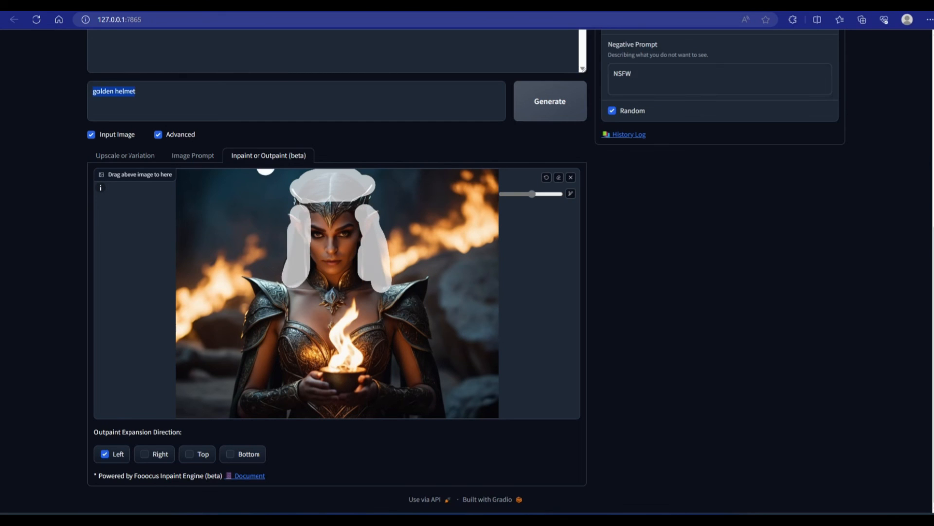
# - Generate images of the masked elf with the prompt "blonde hair" and compare the result with the source image
pyautogui.write('blonde hair')
pyautogui.click(550, 101)
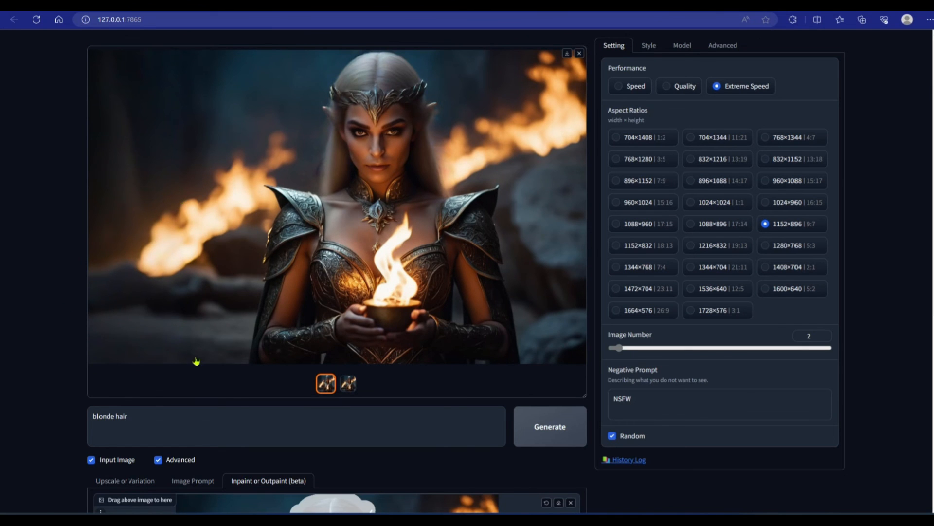
pyautogui.scroll(-7, 192, 346)
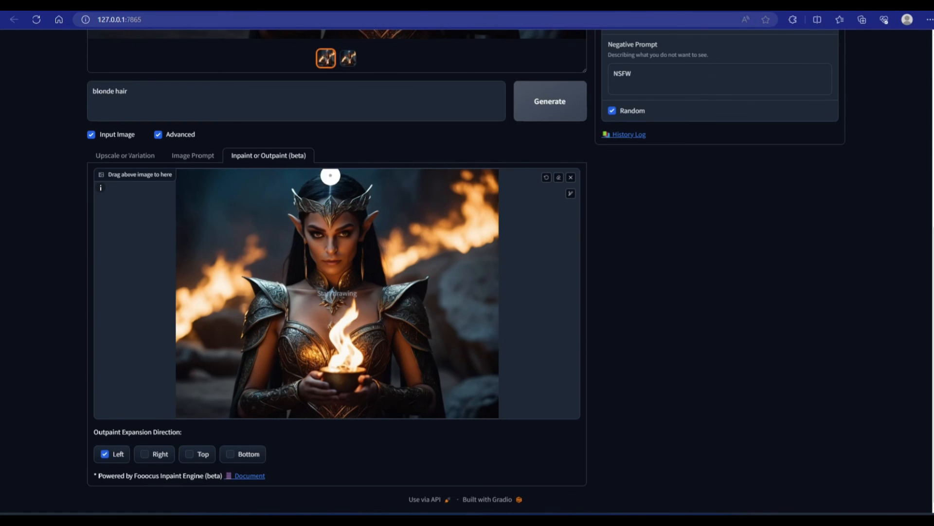
pyautogui.scroll(7, 427, 284)
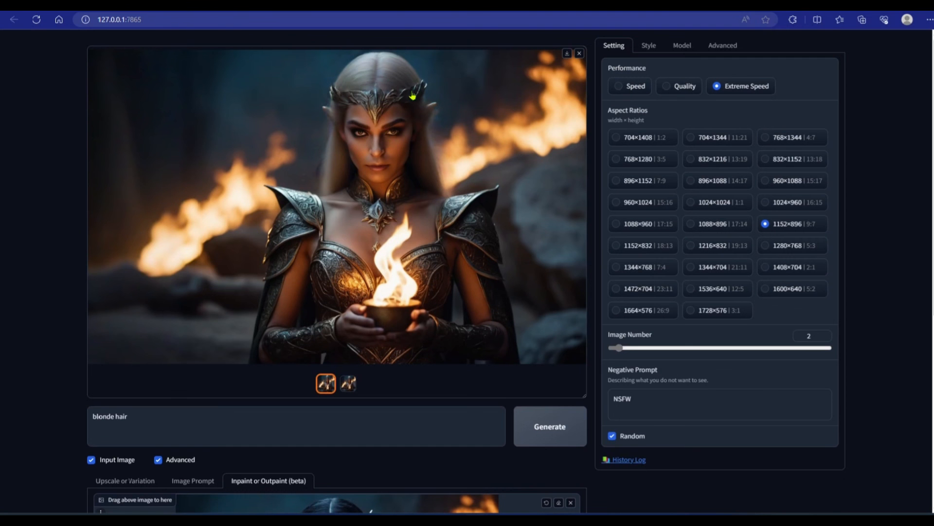